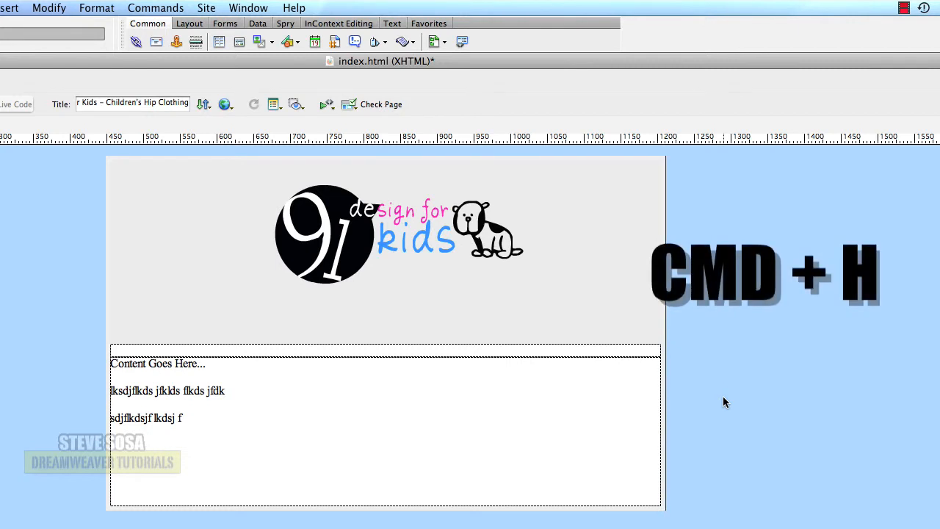
Step: Hide Dreamweaver, open Navbar_Example.psd from the desktop in Photoshop and enlarge its document window
key(super+h)
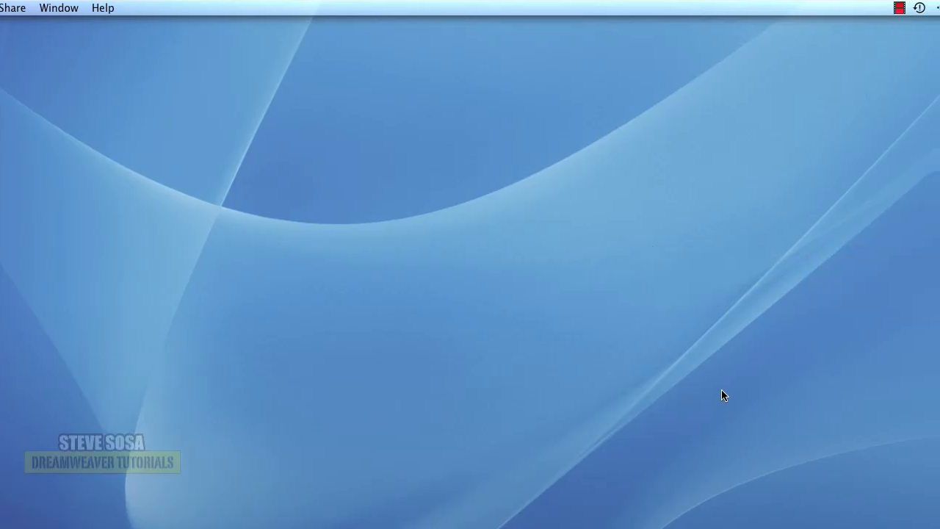
click(897, 171)
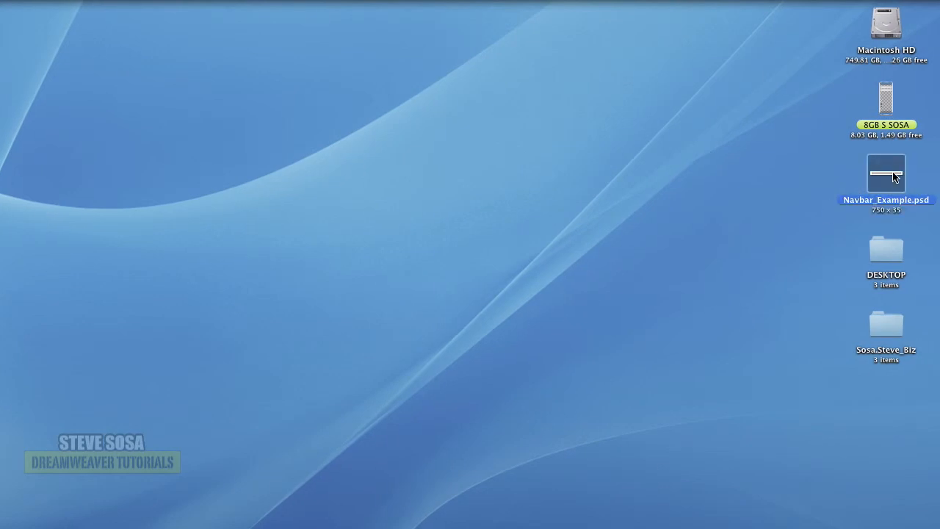
double_click(895, 176)
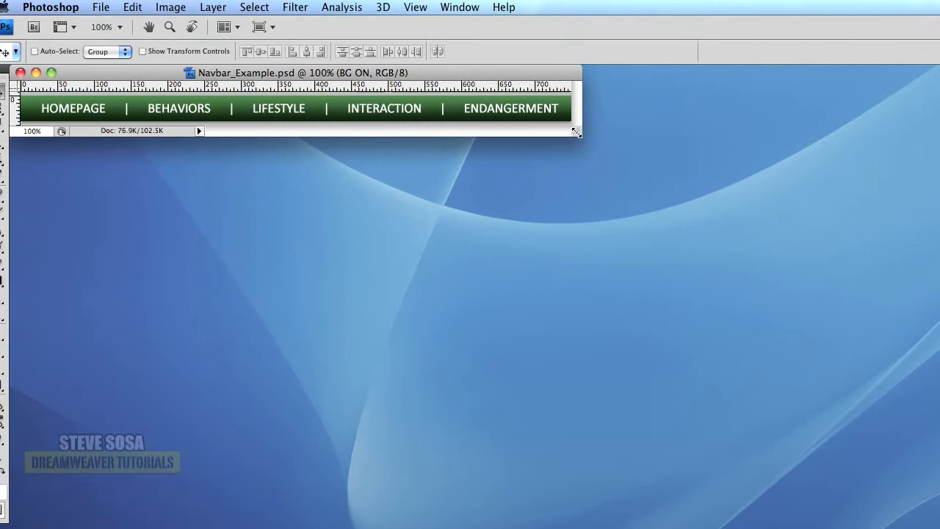
drag(576, 132, 939, 506)
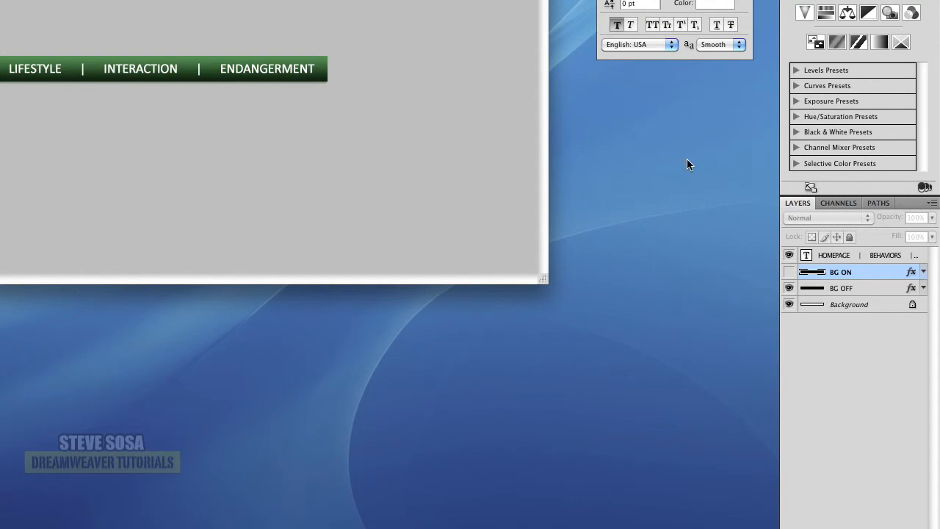
Step: Edit the navigation bar's text layer and replace the word HOMEPAGE with HOME
click(807, 256)
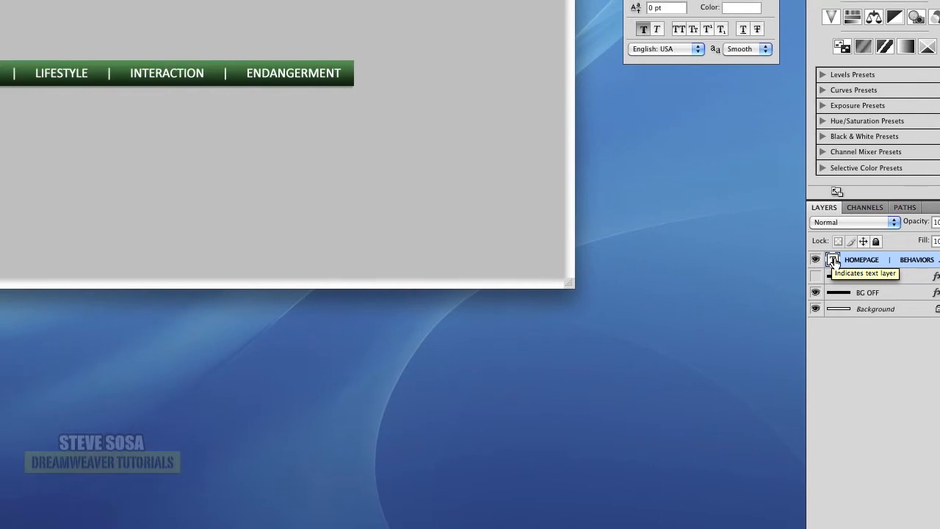
double_click(806, 256)
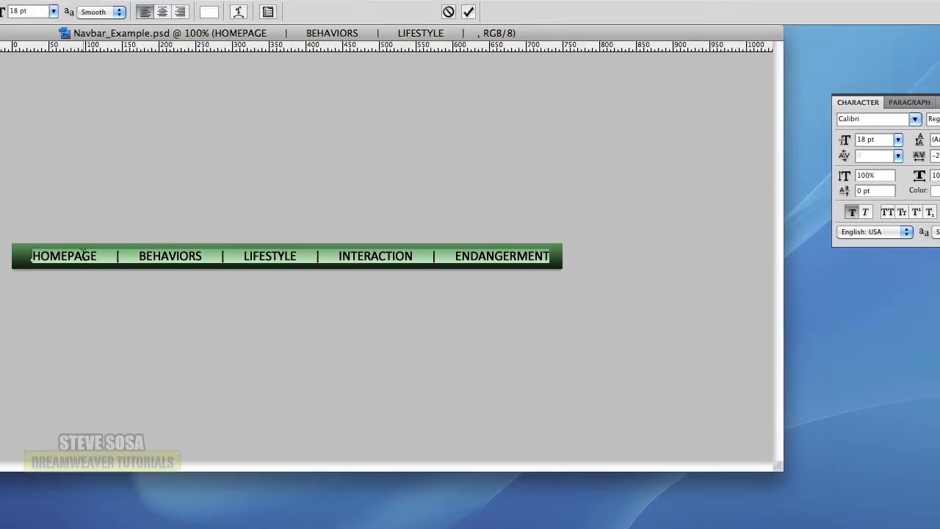
click(95, 105)
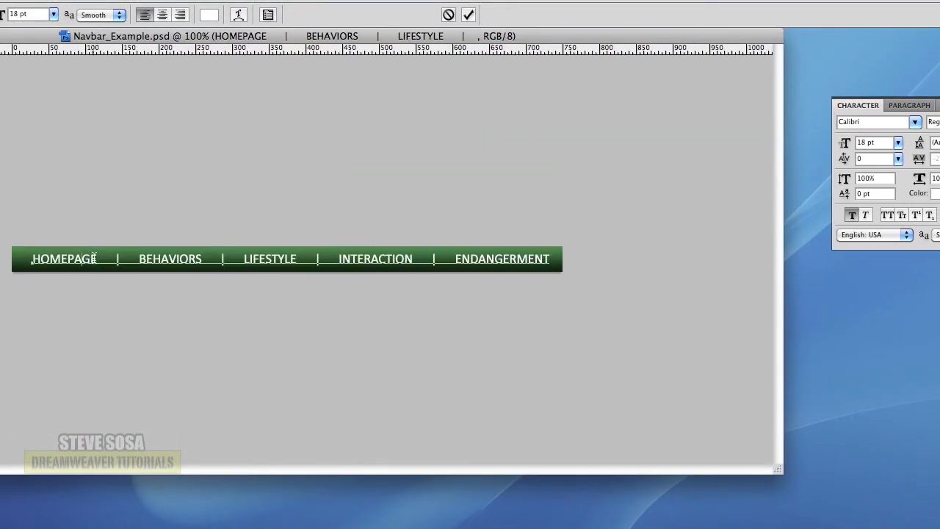
drag(97, 259, 31, 259)
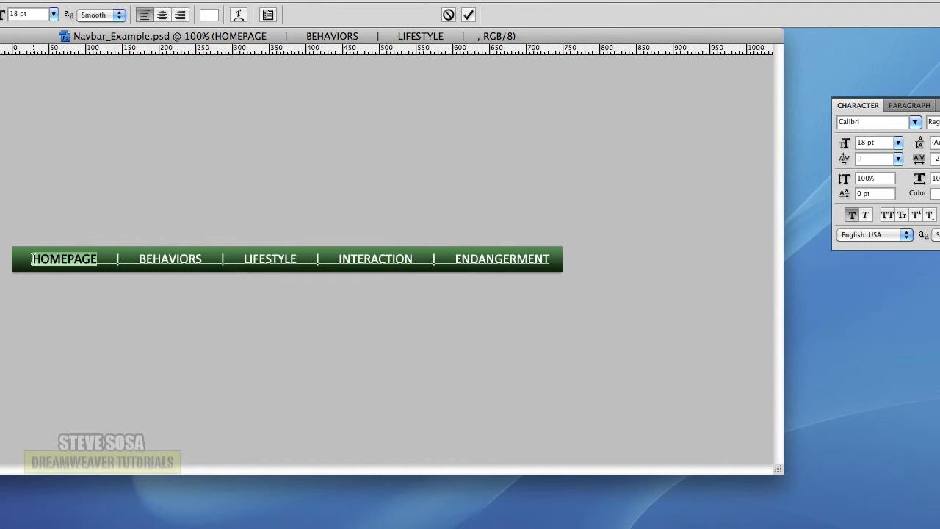
text(HOME)
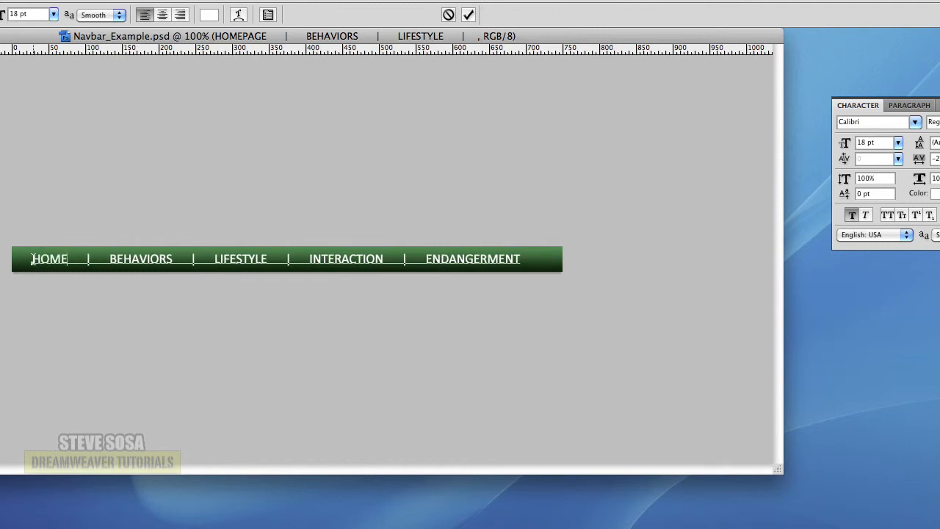
Step: Replace the menu item BEHAVIORS with CLOTHING
double_click(141, 258)
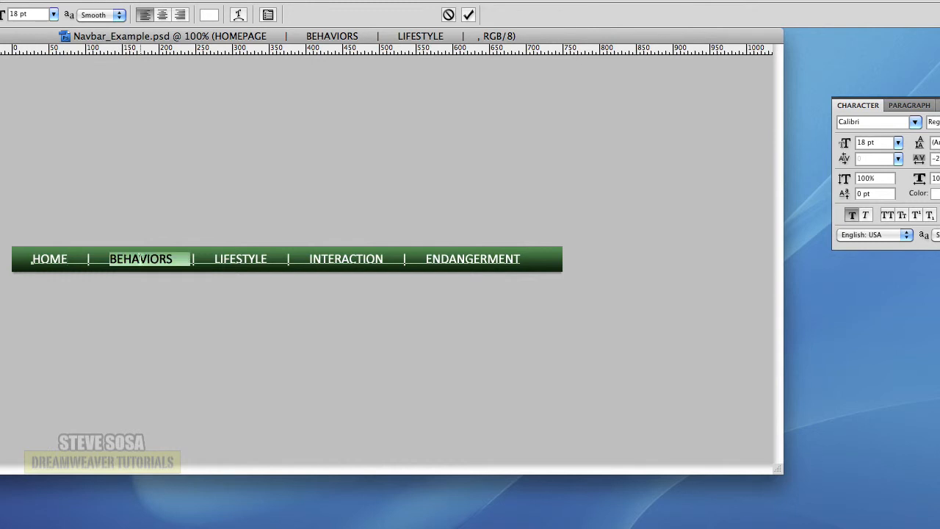
click(175, 259)
drag(173, 259, 110, 258)
text(CLOTHING)
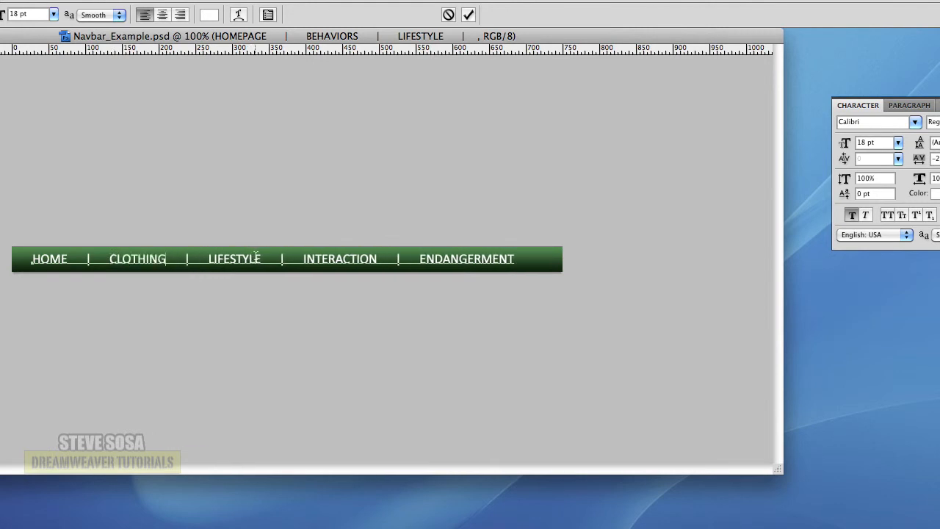
Step: Replace the menu item LIFESTYLE with ACCESSORIES and INTERACTION with JOIN OUR CLUB!
drag(261, 259, 210, 259)
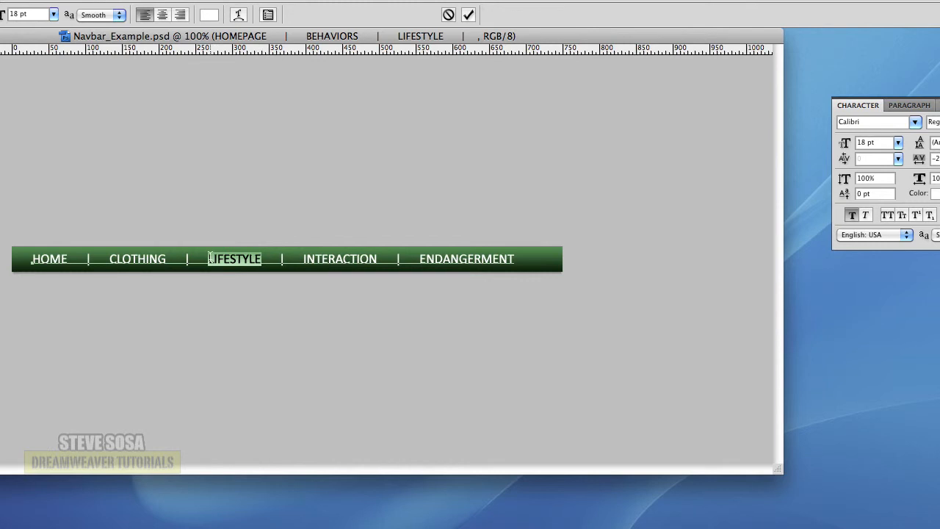
text(ACCESSORIES)
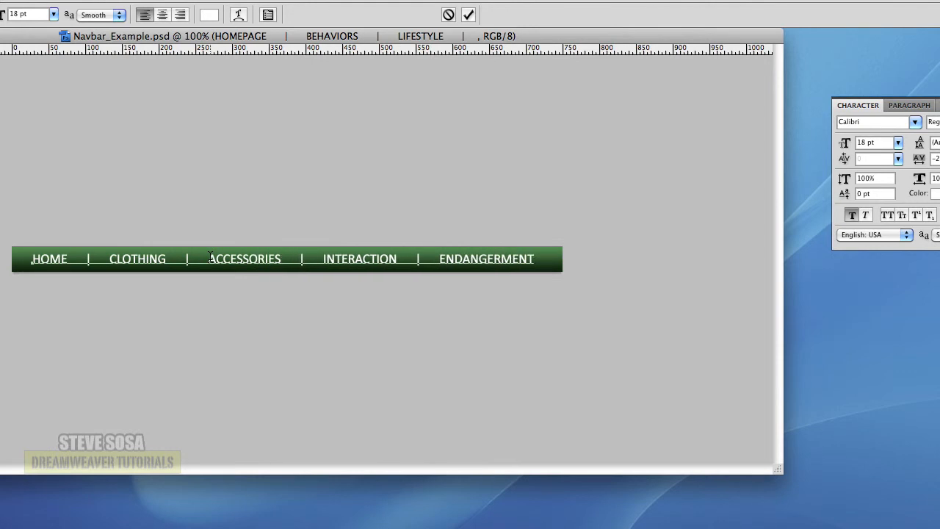
click(320, 258)
drag(395, 258, 323, 259)
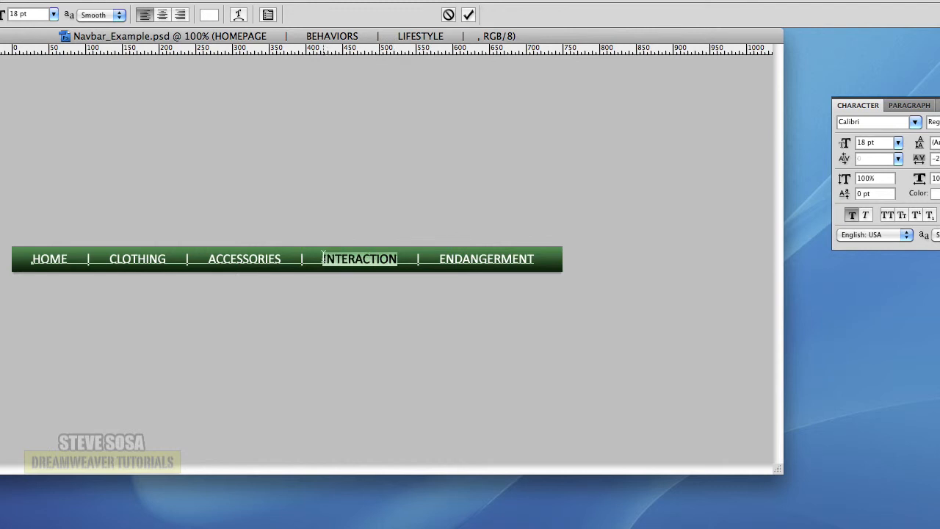
text(JOIN OUR CLUB!)
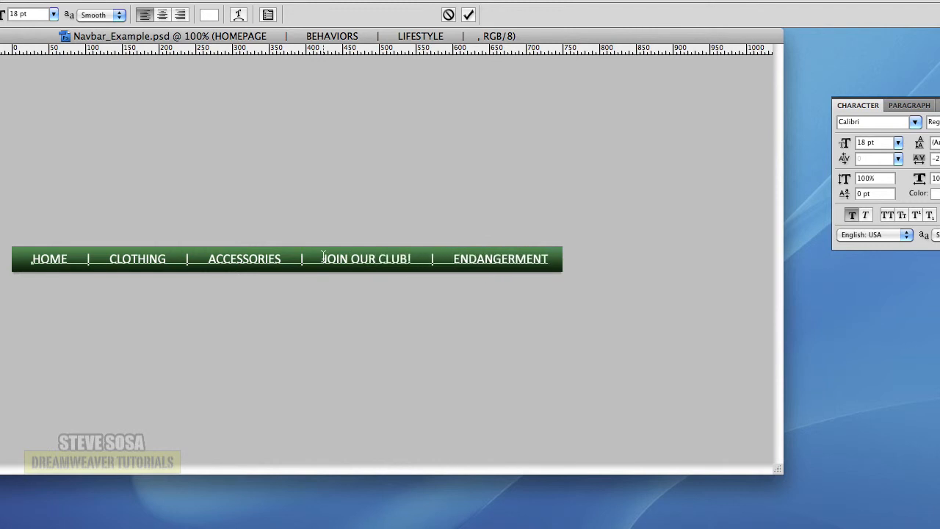
Step: Delete the last divider and the ENDANGERMENT item after JOIN OUR CLUB!
key(Delete)
key(Delete)
key(Delete)
key(Delete)
key(Delete)
key(Delete)
key(Delete)
key(Delete)
key(Delete)
key(Delete)
key(Delete)
key(Delete)
key(Delete)
key(Delete)
key(Delete)
key(Delete)
key(Delete)
key(Delete)
key(Delete)
key(Delete)
key(Delete)
key(Delete)
key(Delete)
key(Delete)
key(Delete)
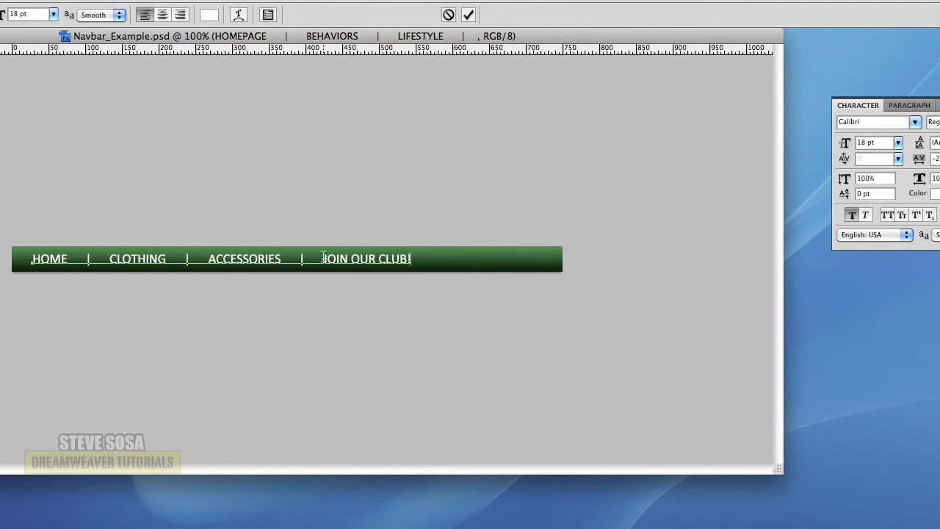
click(72, 257)
drag(91, 259, 86, 260)
drag(189, 259, 186, 258)
click(269, 260)
Step: Select all the navigation text, try the Charcoal CY font on it, and set it in Chalkboard
key(super+a)
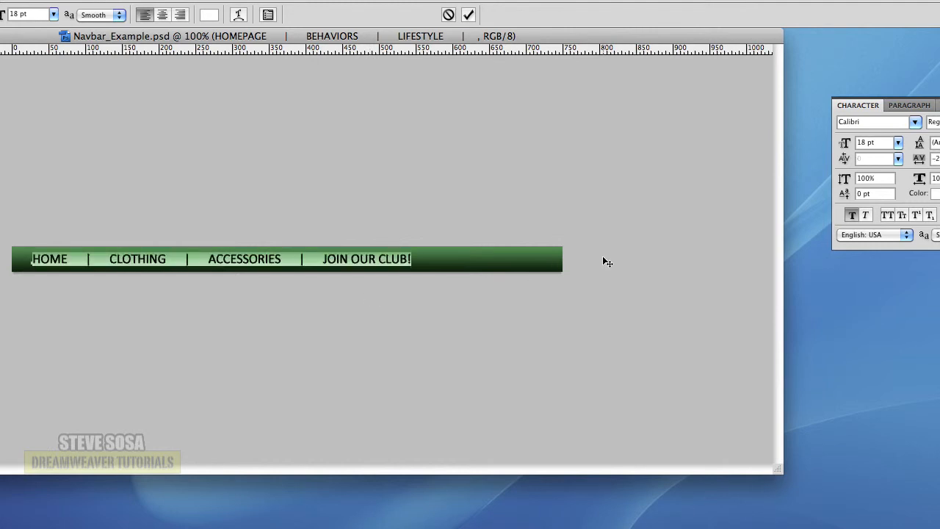
click(904, 121)
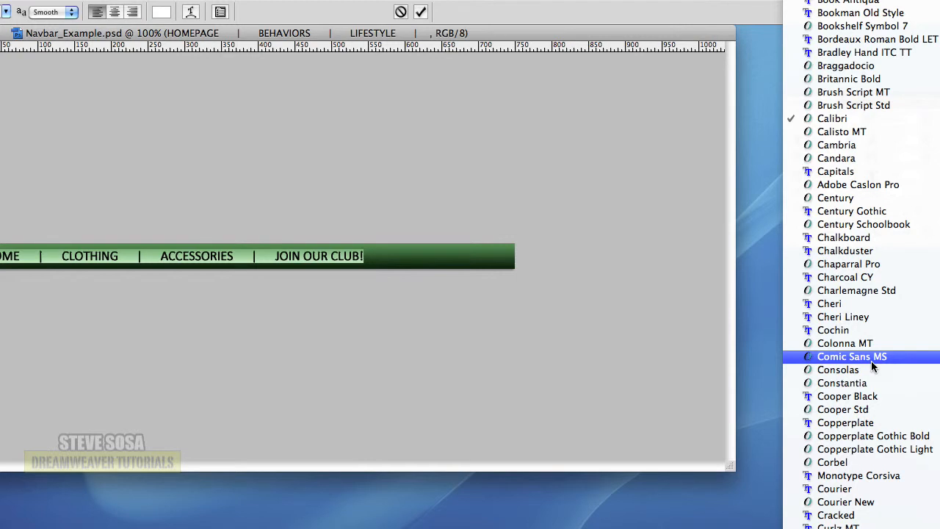
click(871, 279)
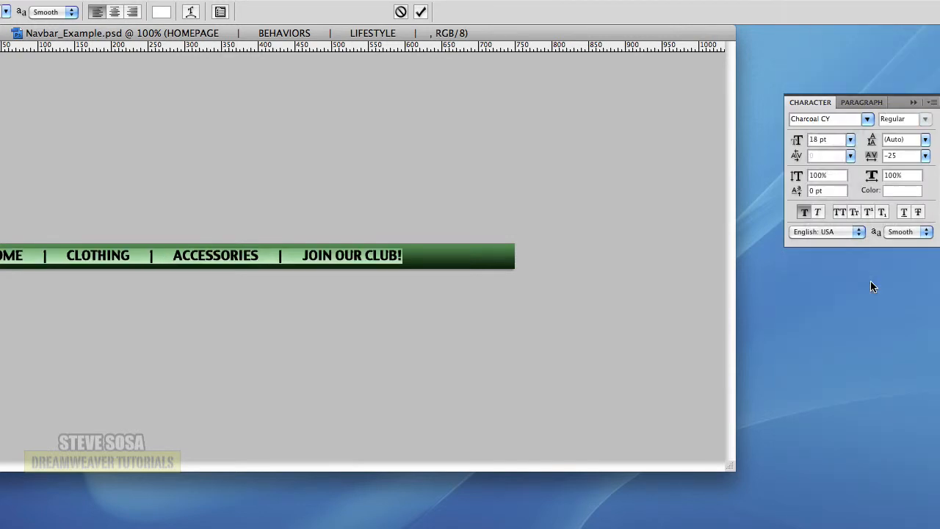
click(867, 121)
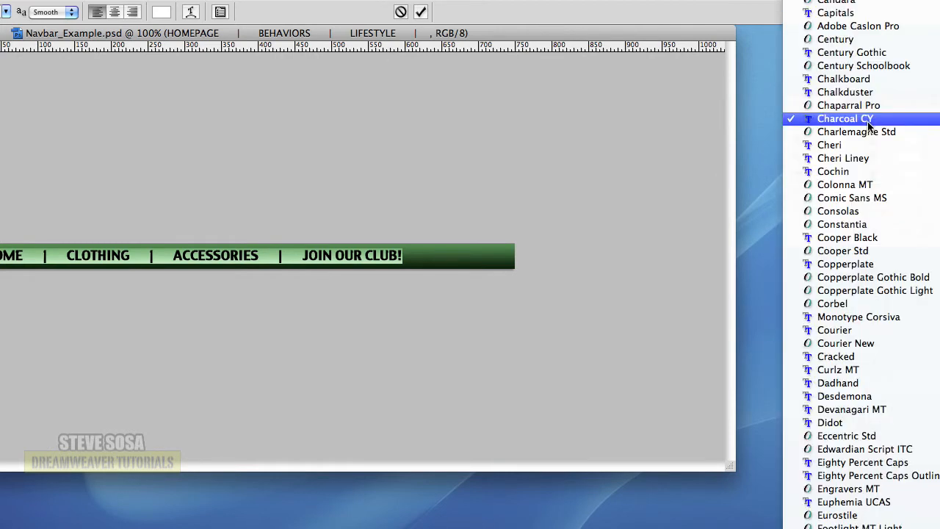
click(848, 81)
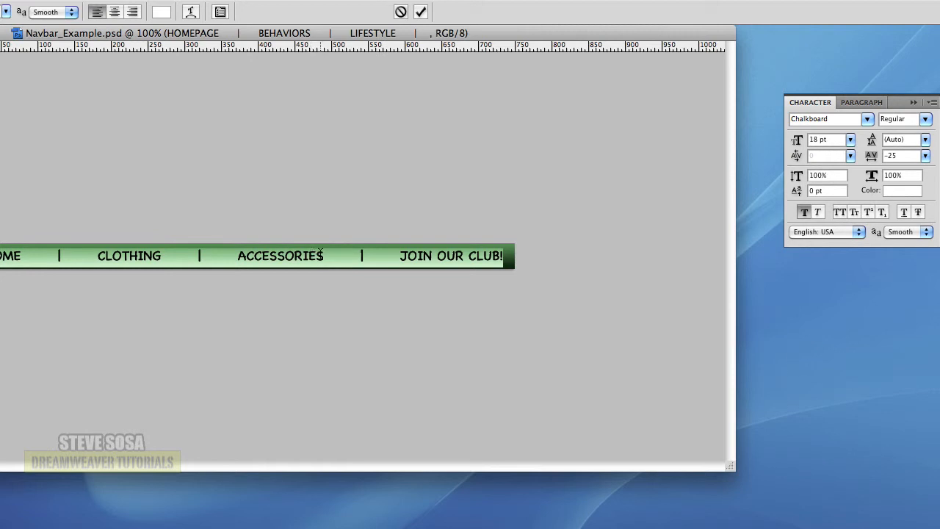
Step: Tighten the menu by deleting three spaces on each side of all three dividers
click(375, 257)
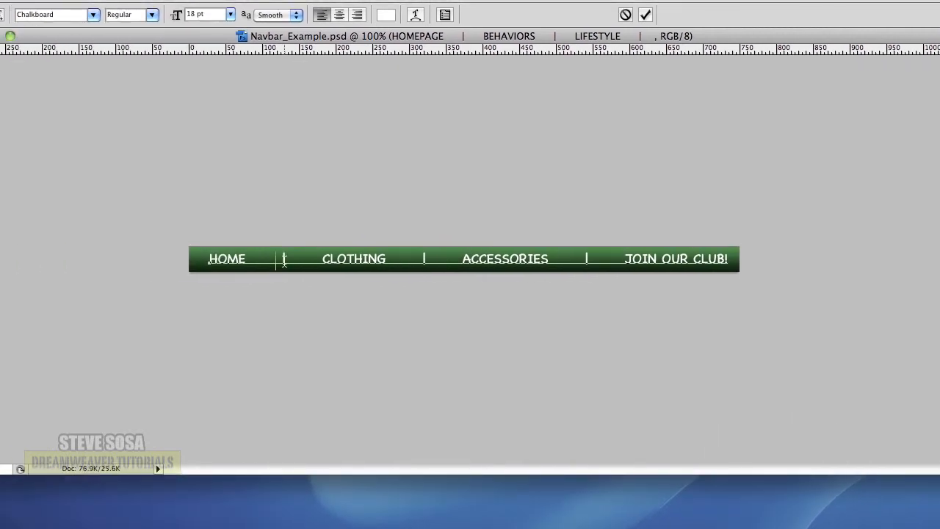
key(BackSpace)
key(BackSpace)
key(BackSpace)
click(299, 260)
key(BackSpace)
key(BackSpace)
key(BackSpace)
click(390, 260)
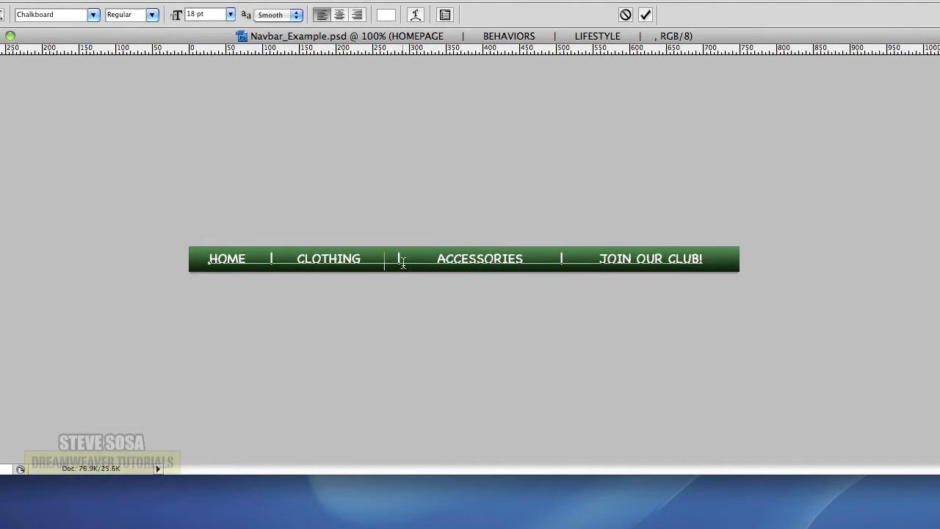
key(BackSpace)
key(BackSpace)
key(BackSpace)
click(418, 260)
key(BackSpace)
key(BackSpace)
key(BackSpace)
click(528, 260)
key(BackSpace)
key(BackSpace)
key(BackSpace)
click(550, 260)
key(BackSpace)
key(BackSpace)
key(BackSpace)
Step: Center the menu text within the green bar, commit the edit and toggle the BG ON layer's visibility
drag(415, 320, 442, 319)
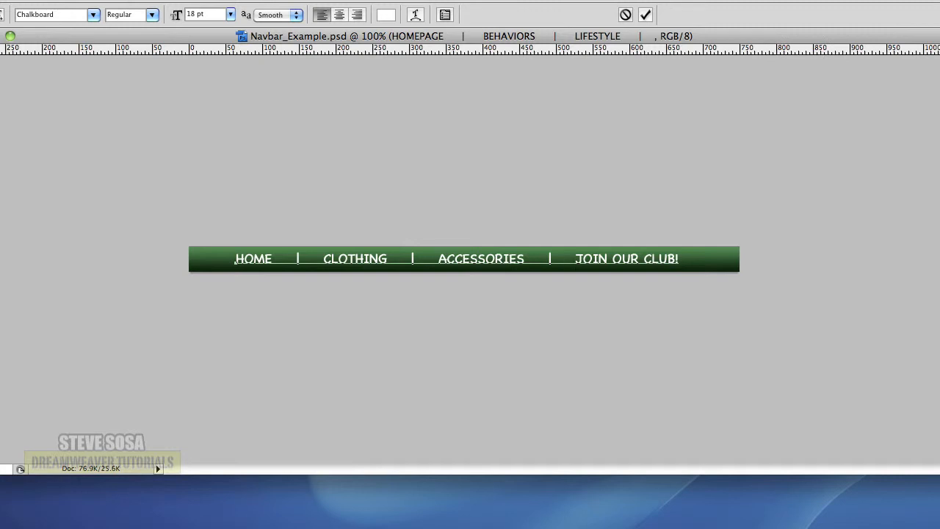
click(646, 16)
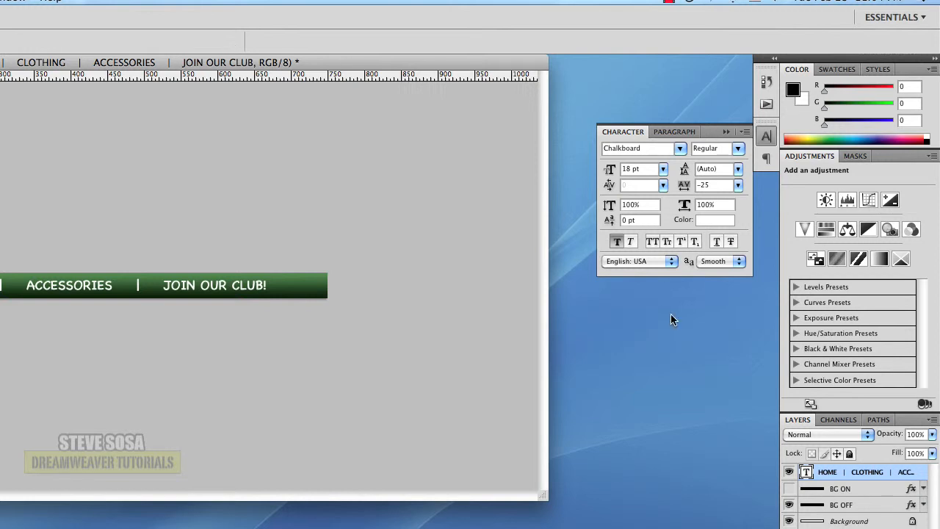
click(788, 488)
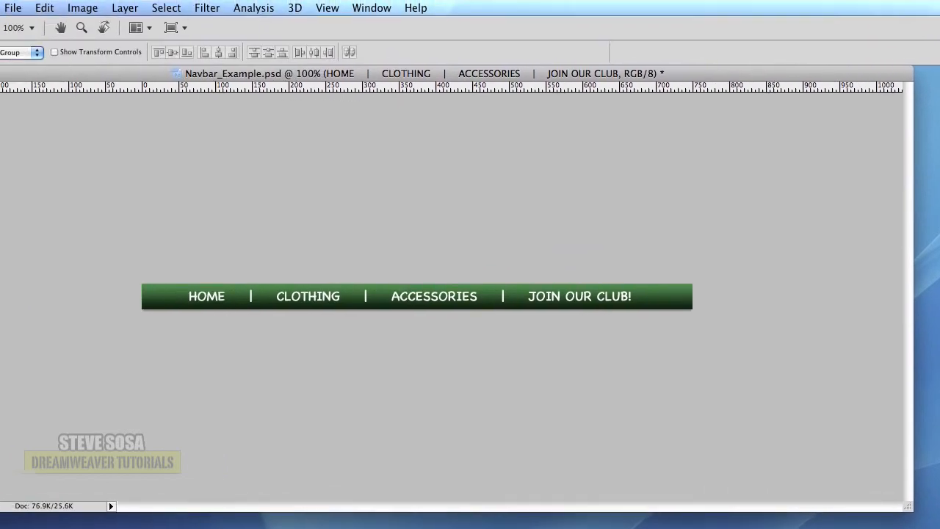
Step: Open banner.jpg from the images folder of the website folder on the desktop
key(super+o)
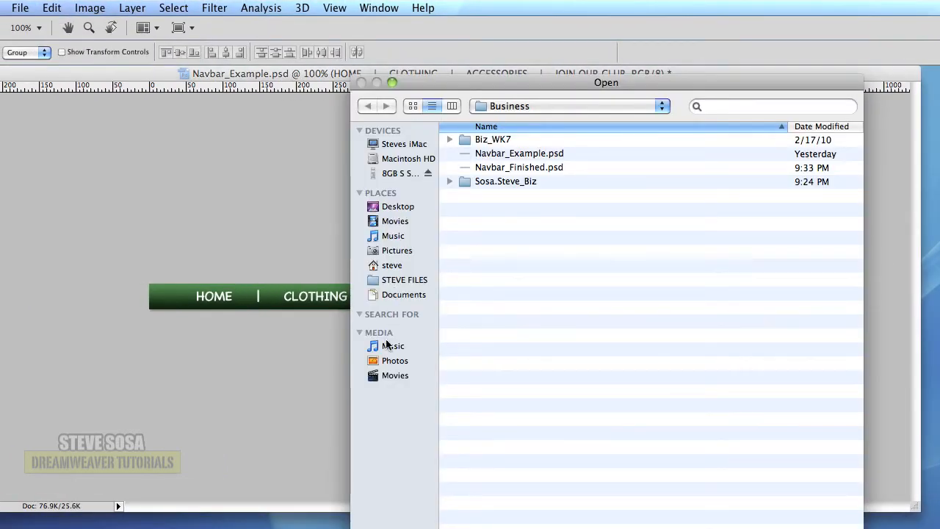
click(389, 208)
double_click(492, 167)
double_click(492, 159)
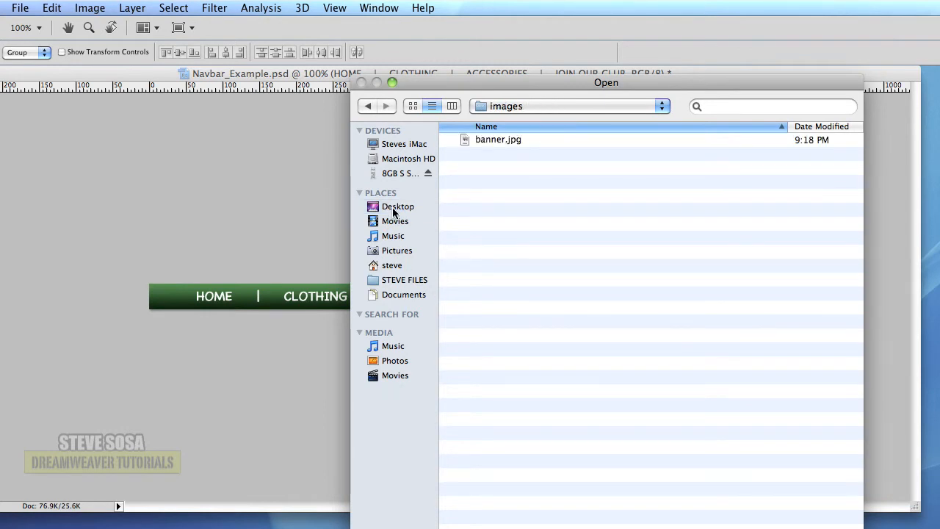
click(395, 210)
double_click(474, 167)
double_click(472, 160)
double_click(469, 142)
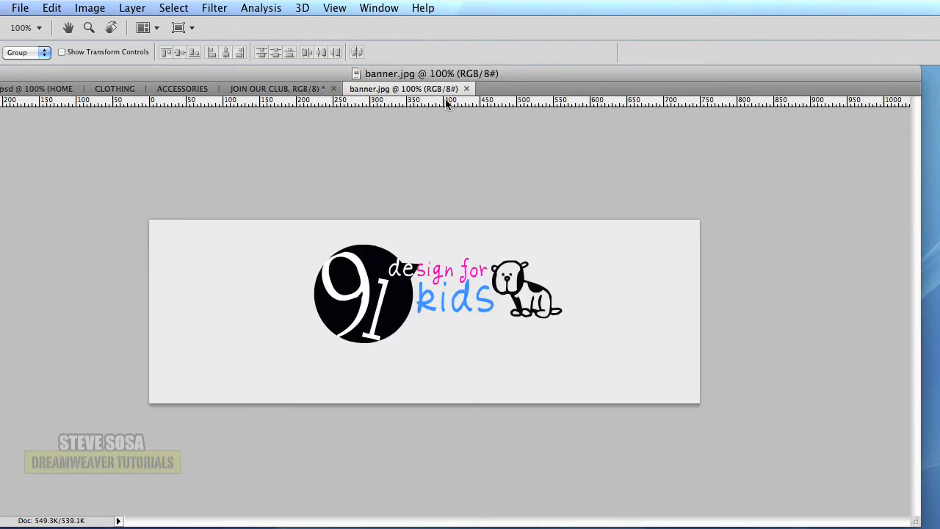
Step: Float the banner.jpg window below the navigation bar document and shrink the navbar window so both images are visible
drag(381, 90, 250, 270)
drag(388, 208, 205, 301)
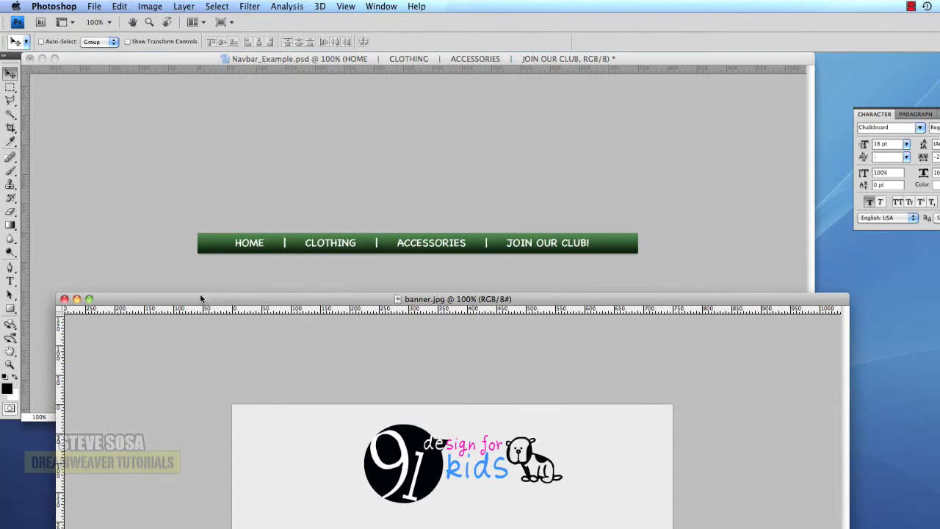
click(543, 207)
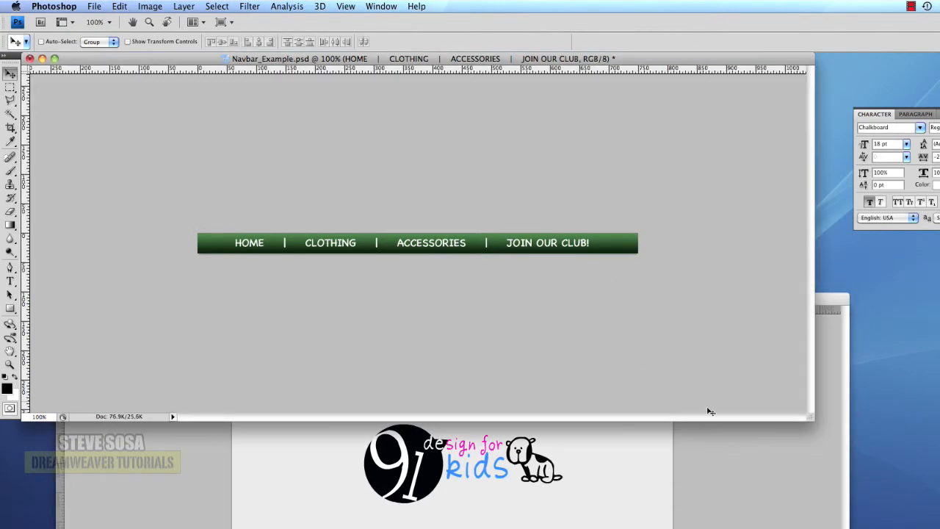
drag(809, 416, 791, 354)
drag(527, 58, 567, 57)
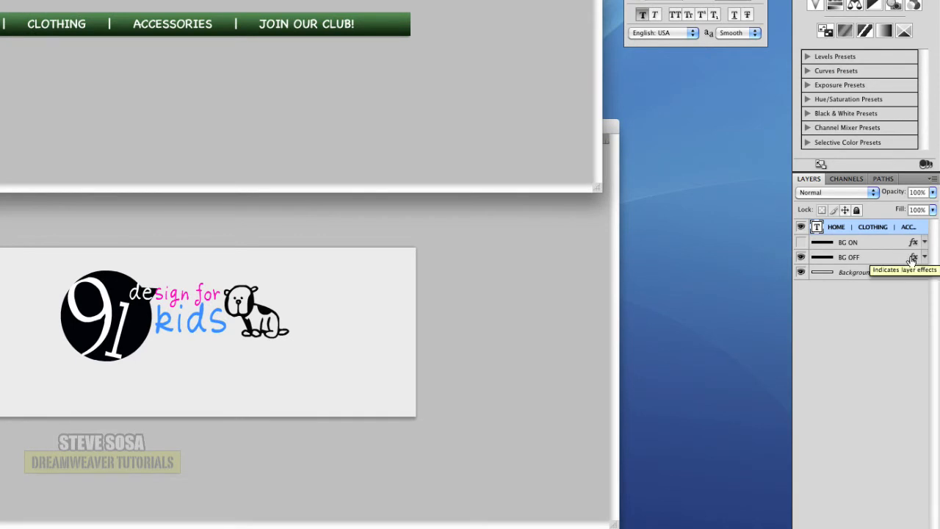
Step: Set the start color stop of the BG OFF layer's Gradient Overlay to the blue (#0293fe) sampled from the word "kids" in the banner
click(846, 263)
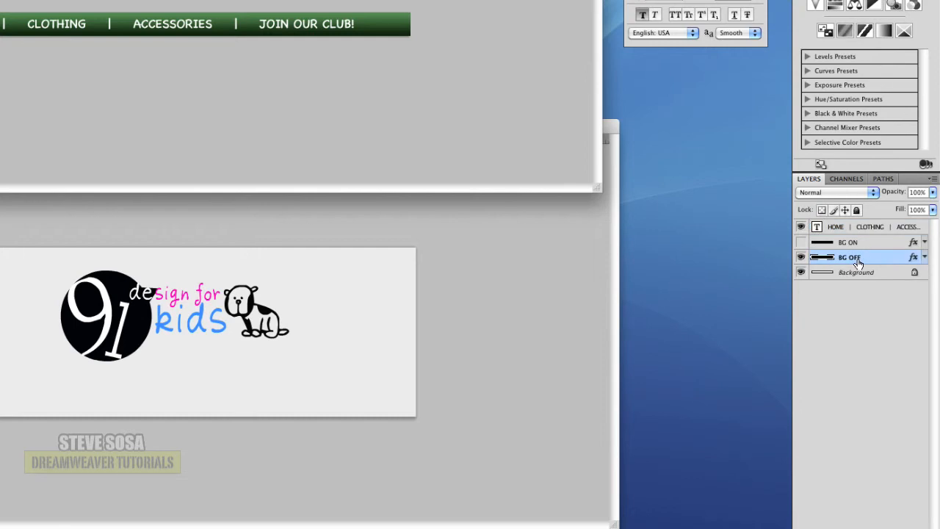
double_click(911, 259)
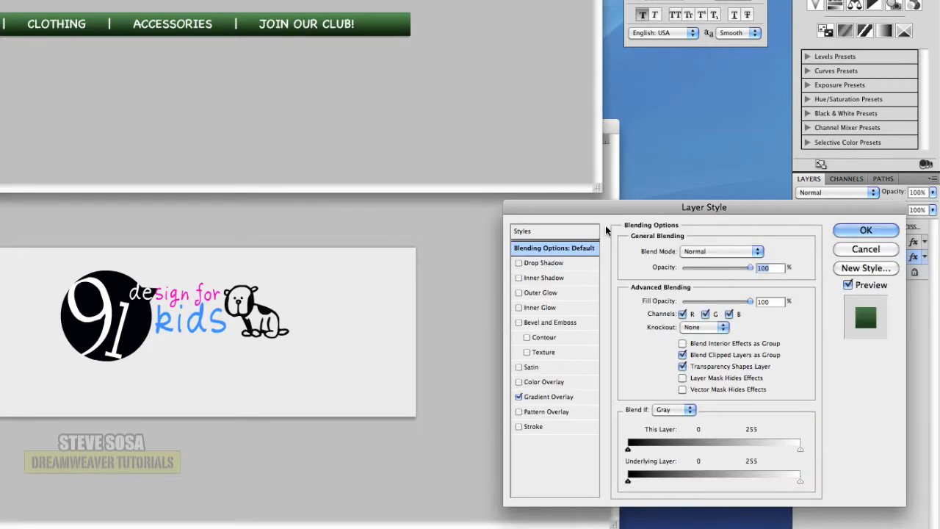
drag(678, 209, 550, 47)
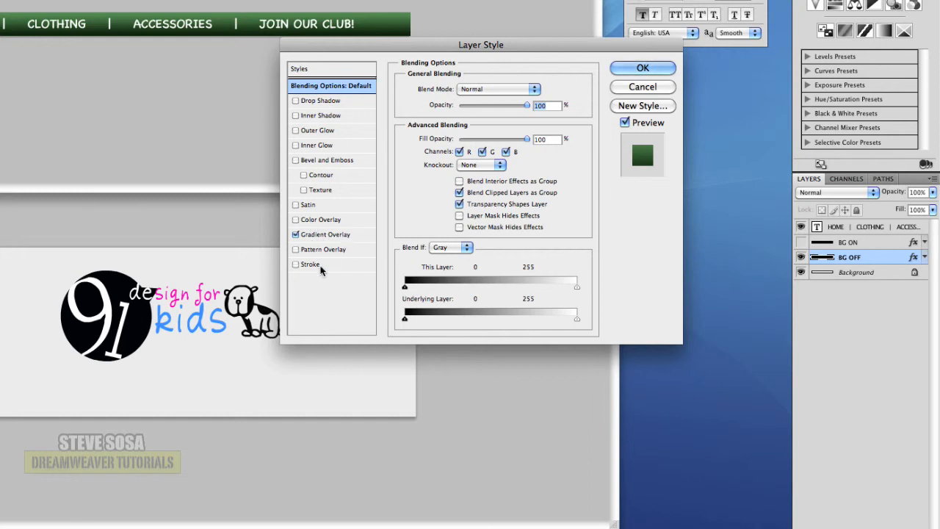
click(341, 236)
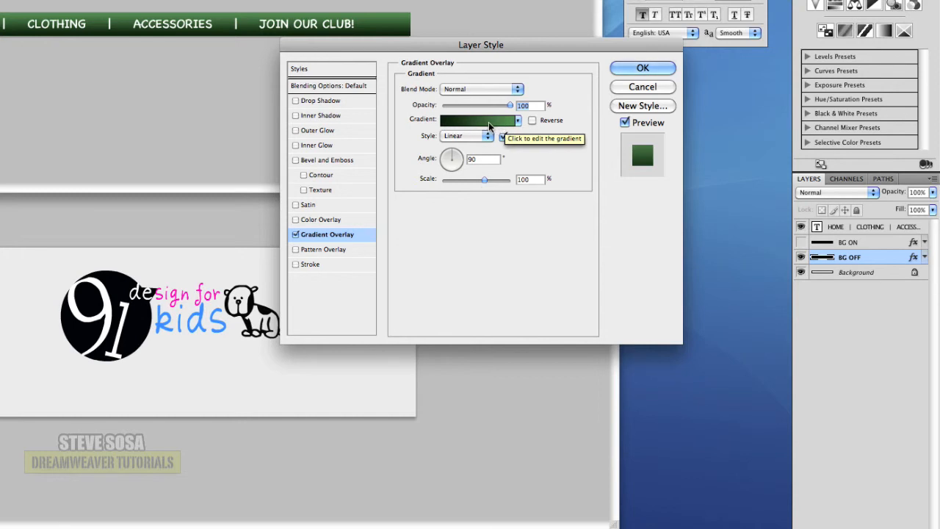
click(486, 126)
drag(488, 161, 516, 26)
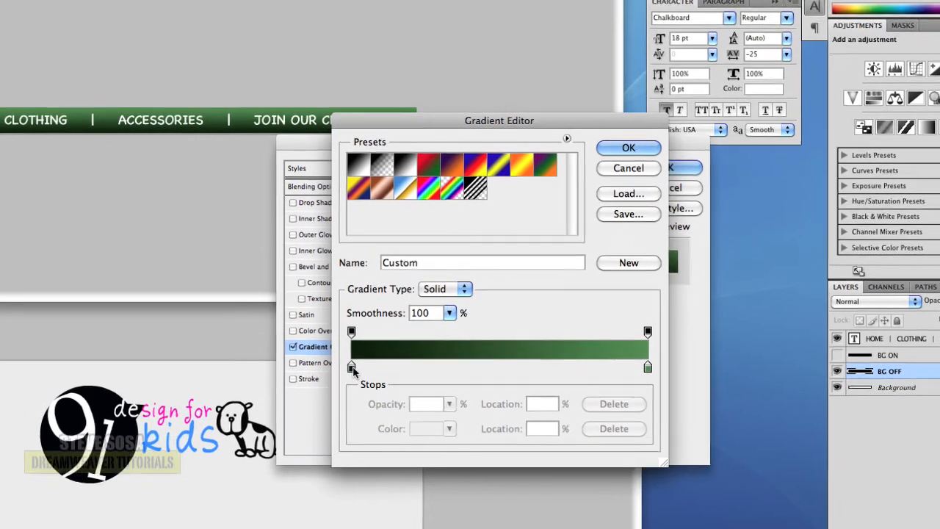
click(350, 253)
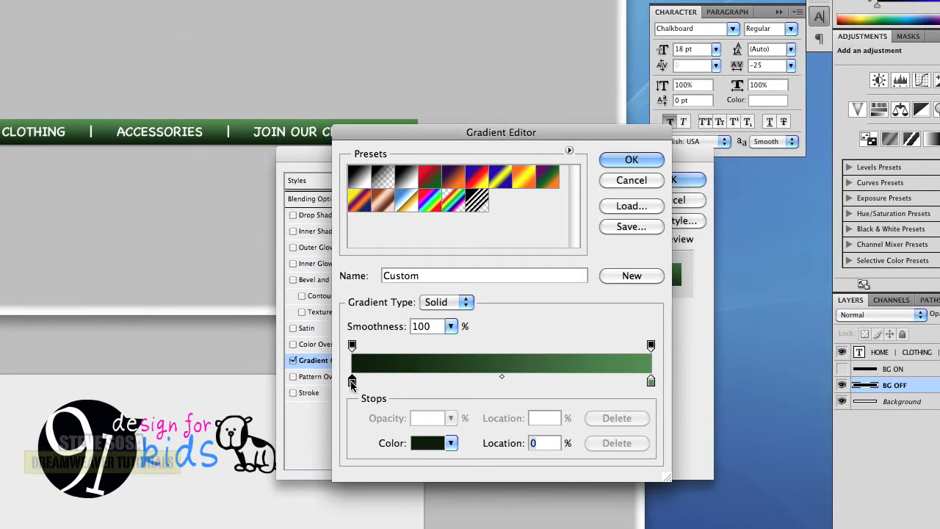
click(426, 442)
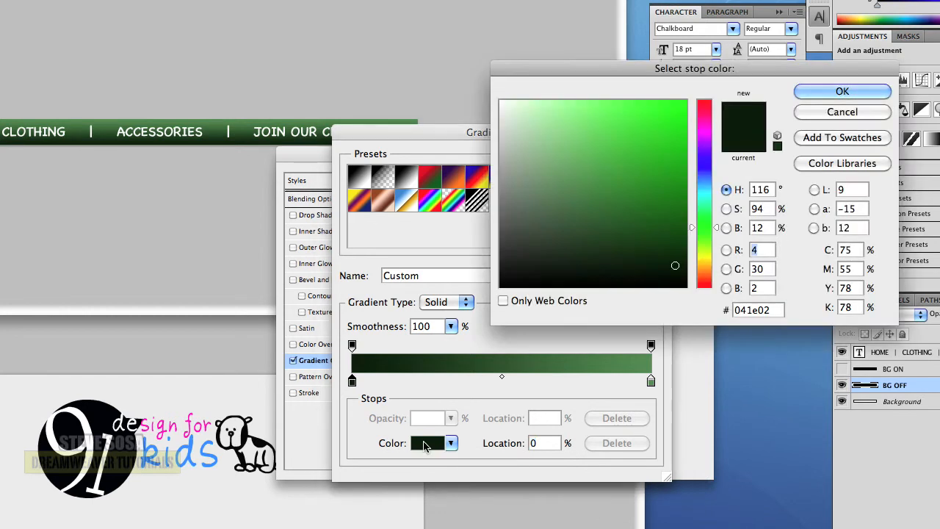
click(151, 455)
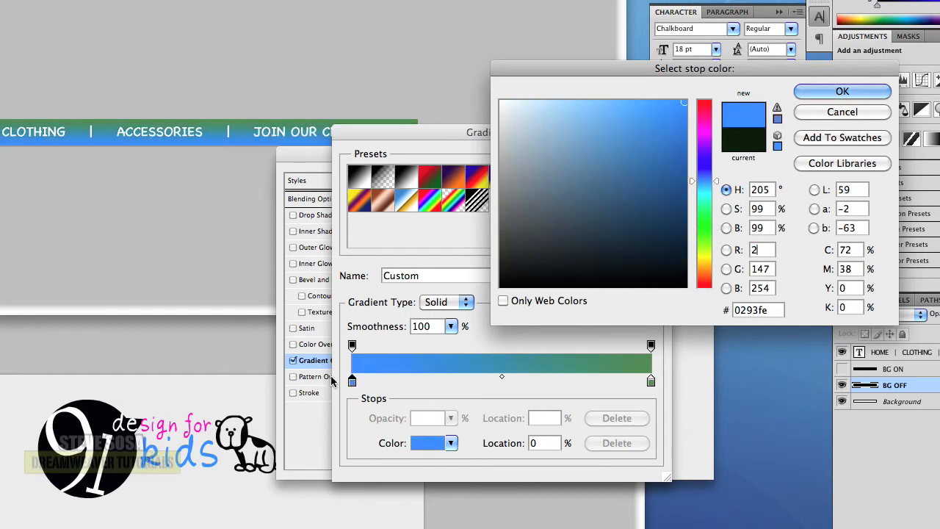
click(869, 91)
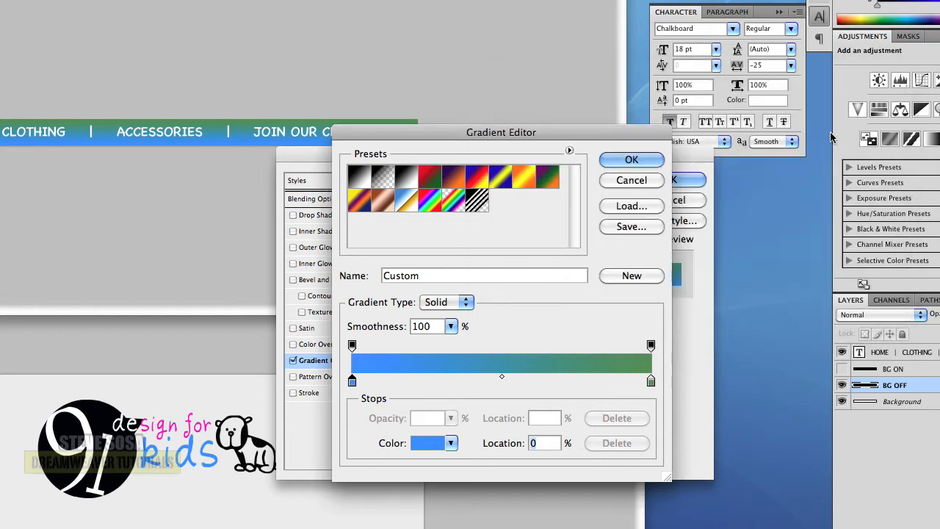
Step: Set the gradient's end color stop to the banner's blue #0293fe and lighten it to #afdcfd
click(650, 381)
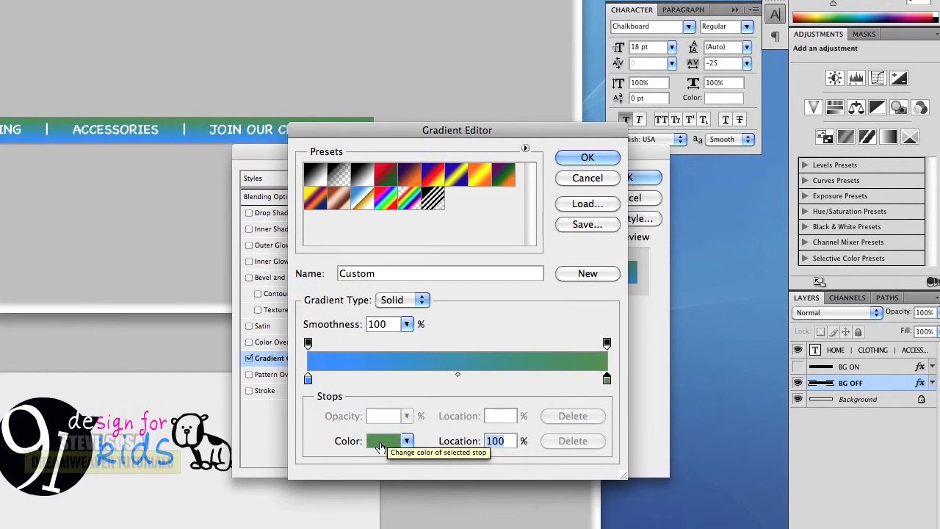
click(431, 444)
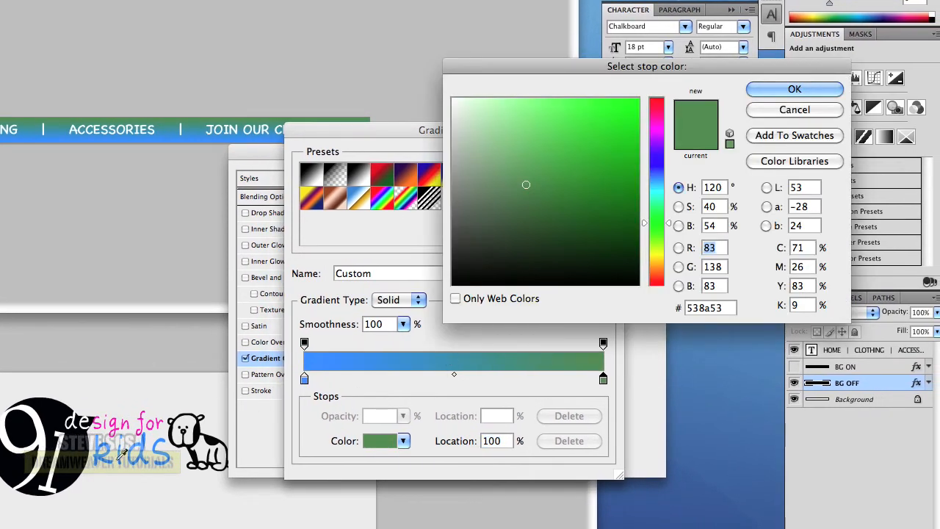
text(0293fe)
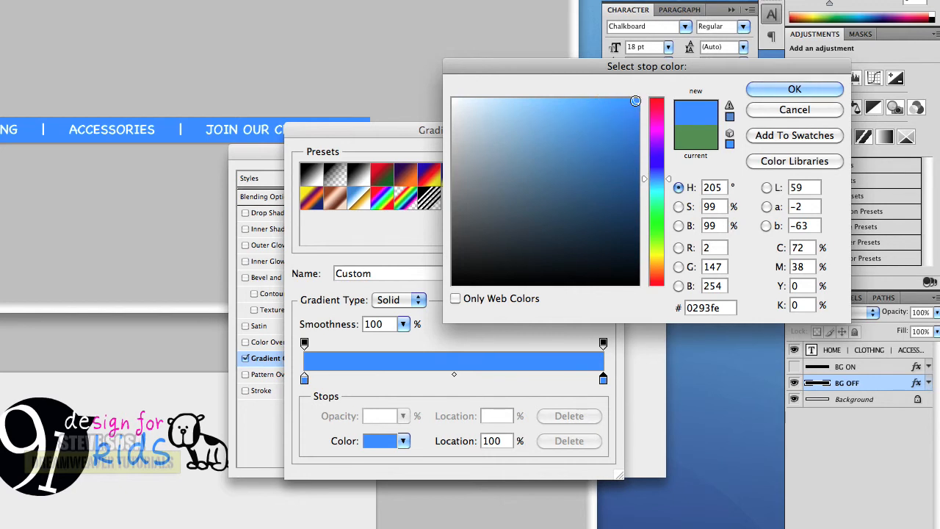
click(510, 99)
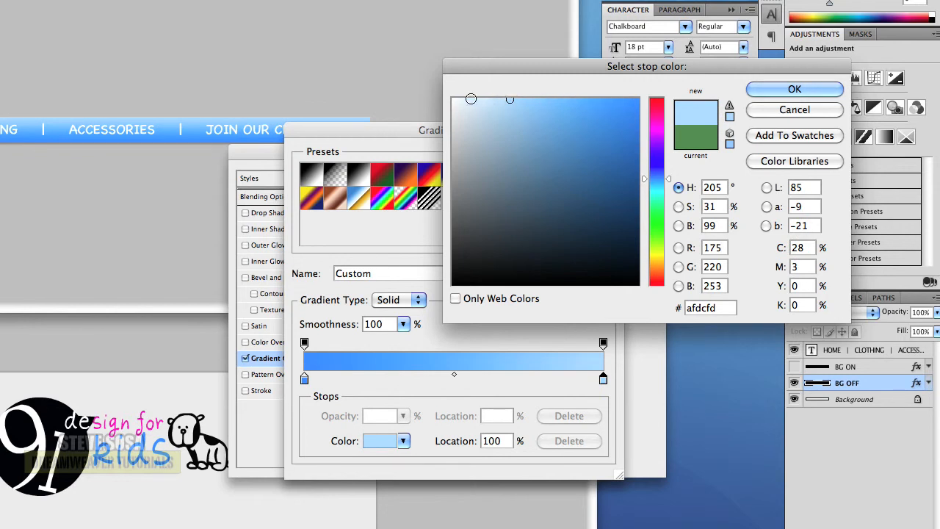
Step: Try other shades for the gradient's end color stop, including dark green #015524 and pink #d31f78
click(470, 191)
drag(558, 142, 598, 254)
click(638, 223)
click(656, 209)
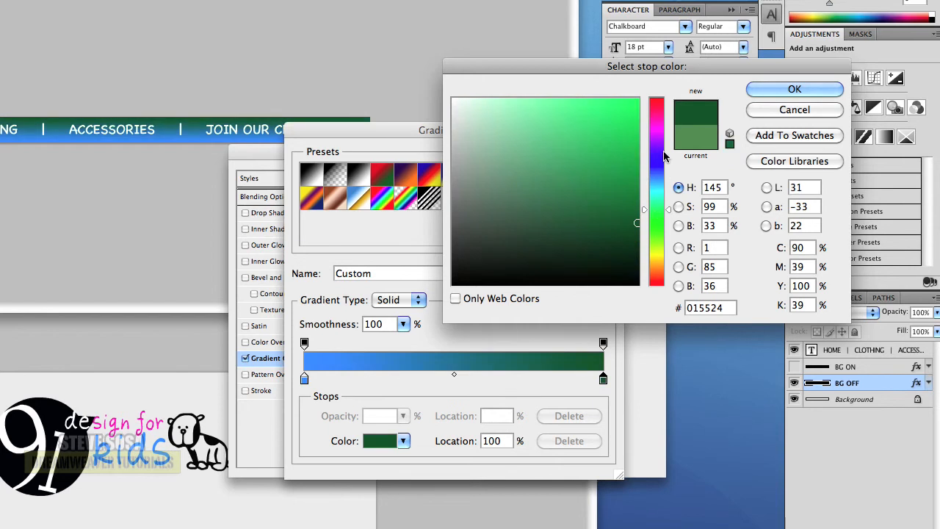
click(630, 131)
click(612, 130)
click(656, 113)
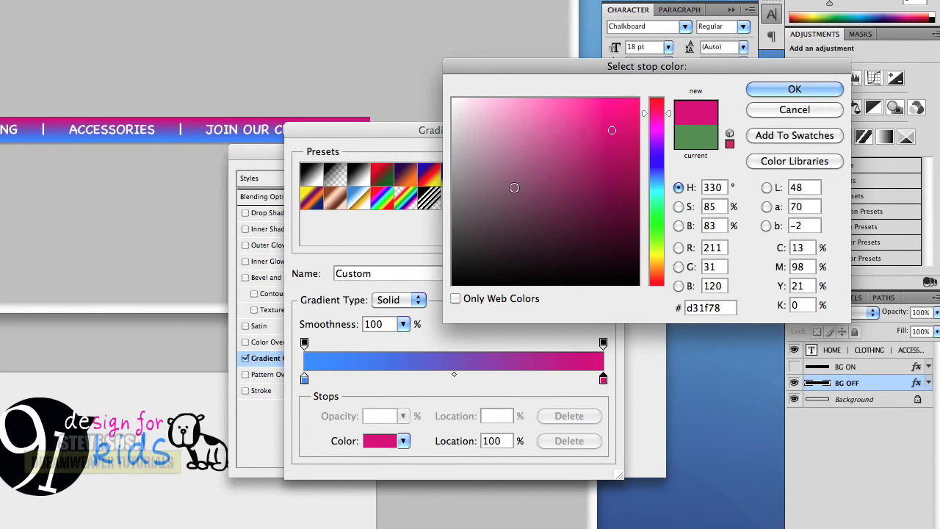
Step: Resample the banner's blue for the end color stop, lighten it to #b2deff and accept the BG OFF layer's gradient overlay
click(103, 451)
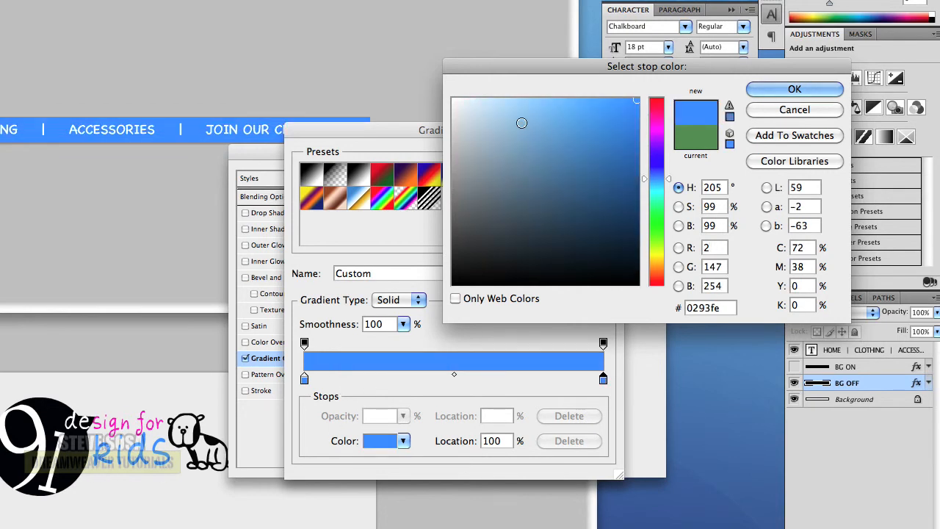
click(495, 98)
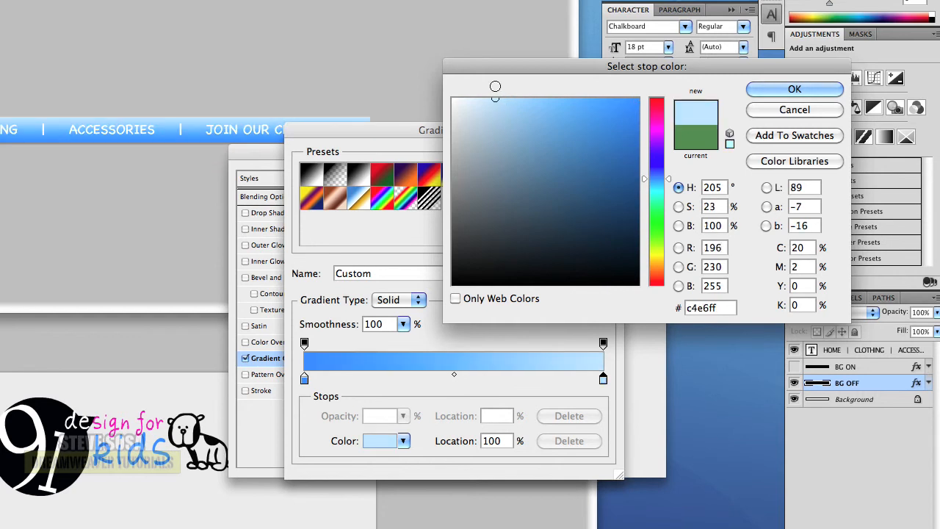
drag(504, 99, 508, 95)
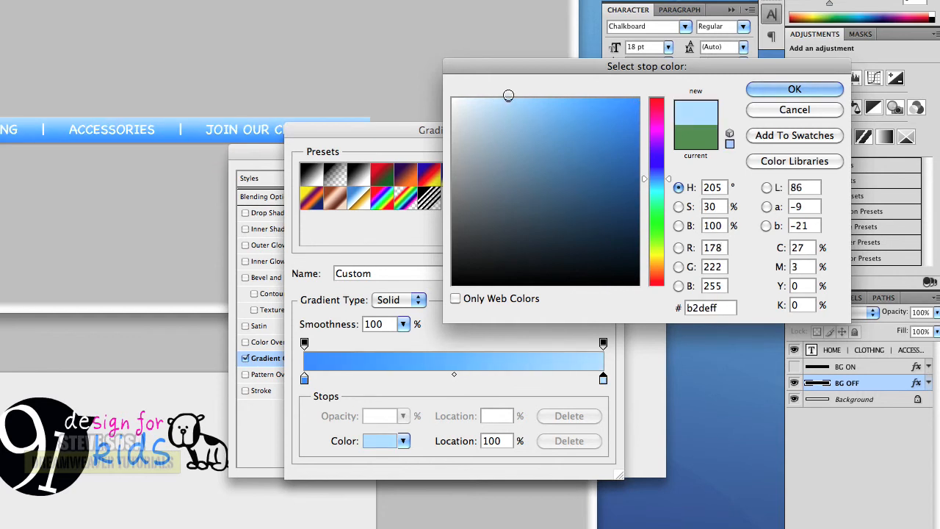
click(771, 87)
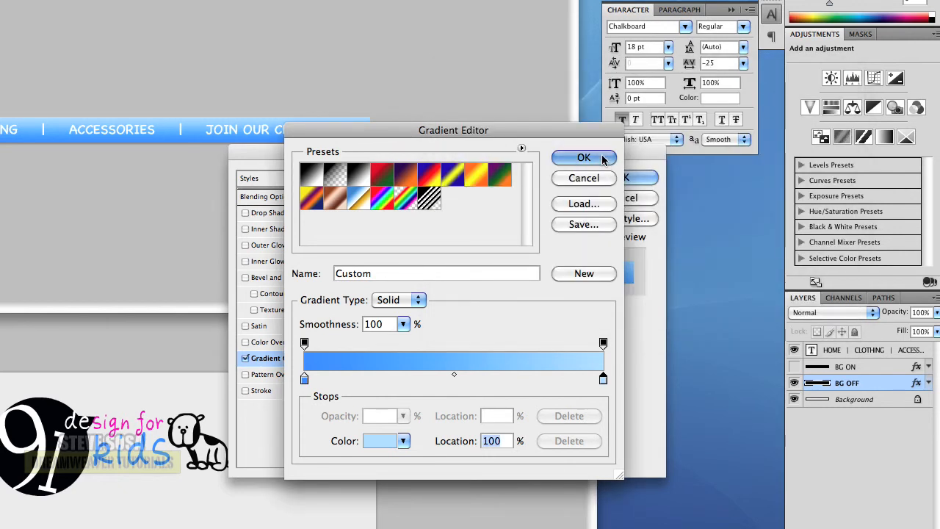
click(602, 158)
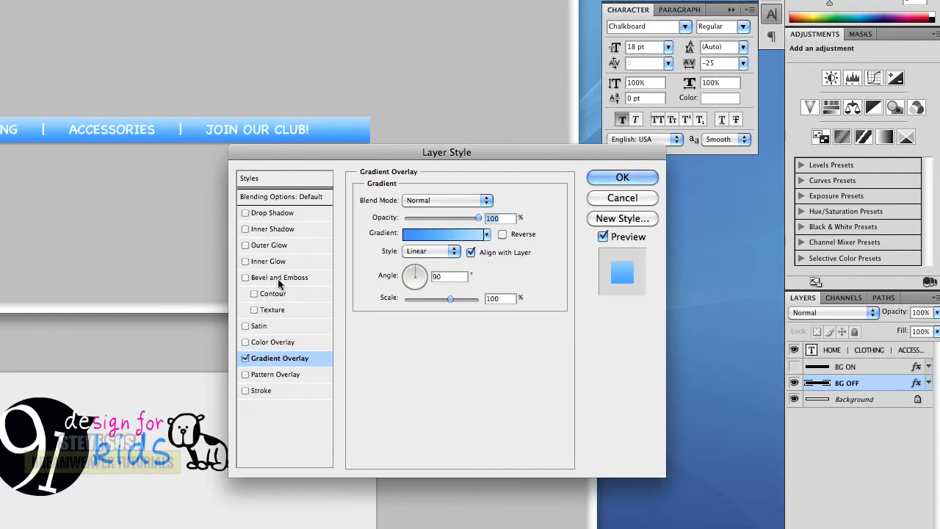
click(621, 178)
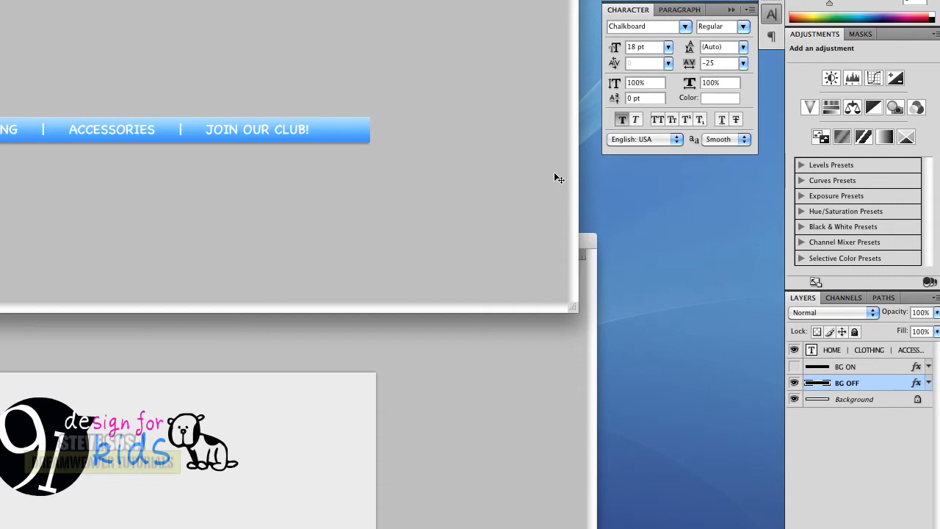
Step: Select the BG ON layer and briefly show and hide it to compare it with the blue bar
click(864, 367)
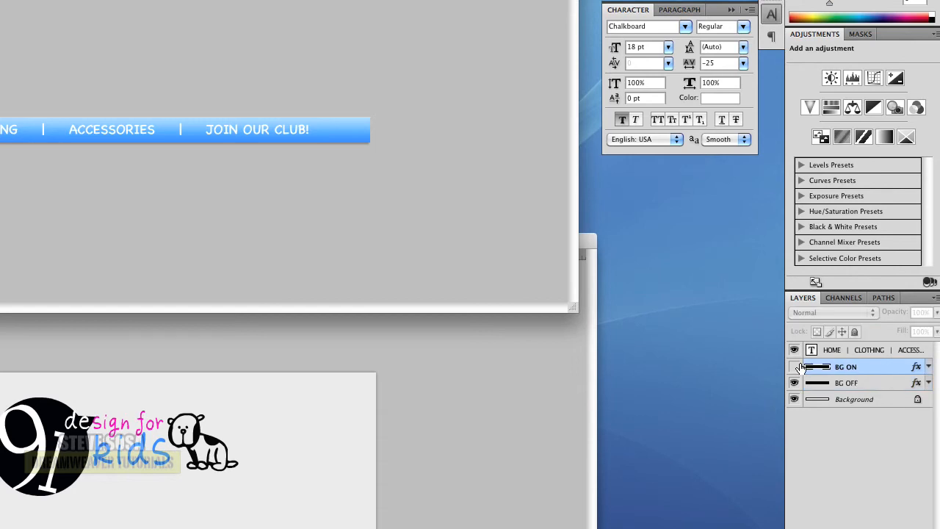
click(794, 366)
click(794, 367)
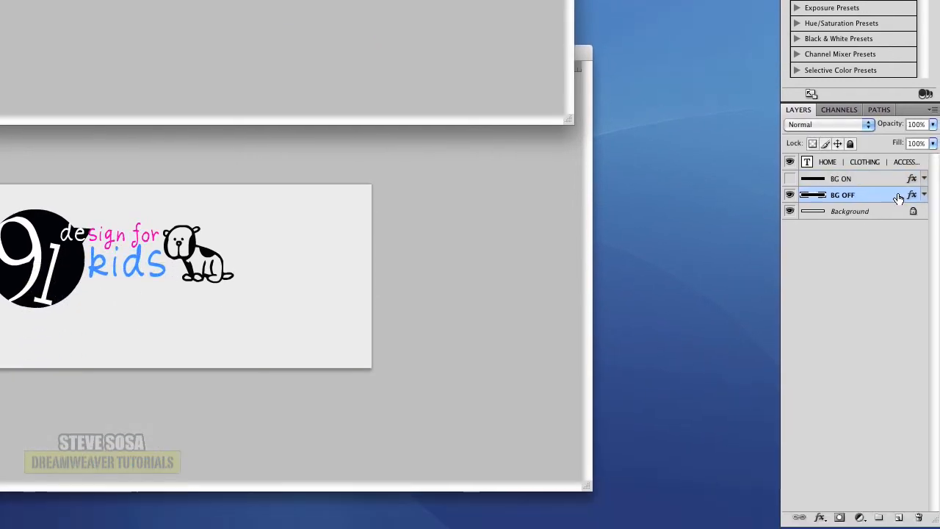
Step: Copy the BG OFF layer's style, make the BG ON layer visible and paste the style onto it
right_click(903, 382)
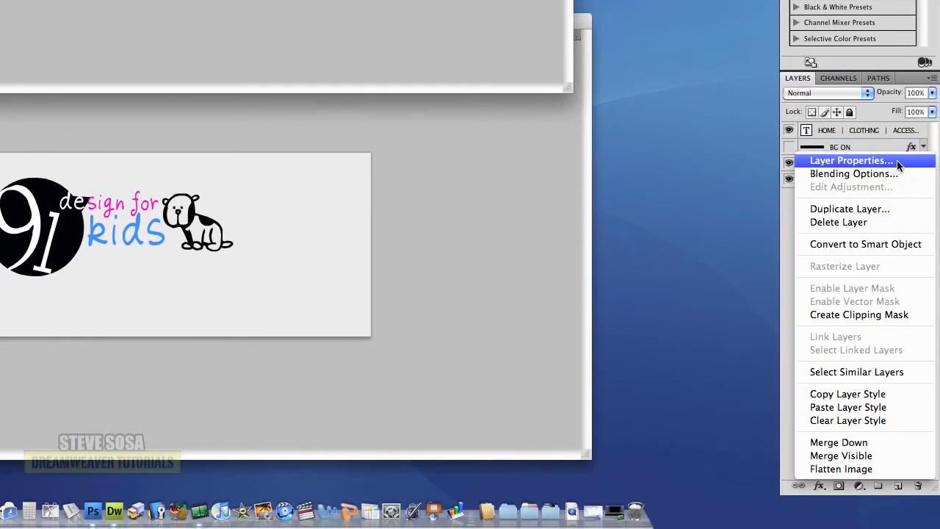
click(876, 397)
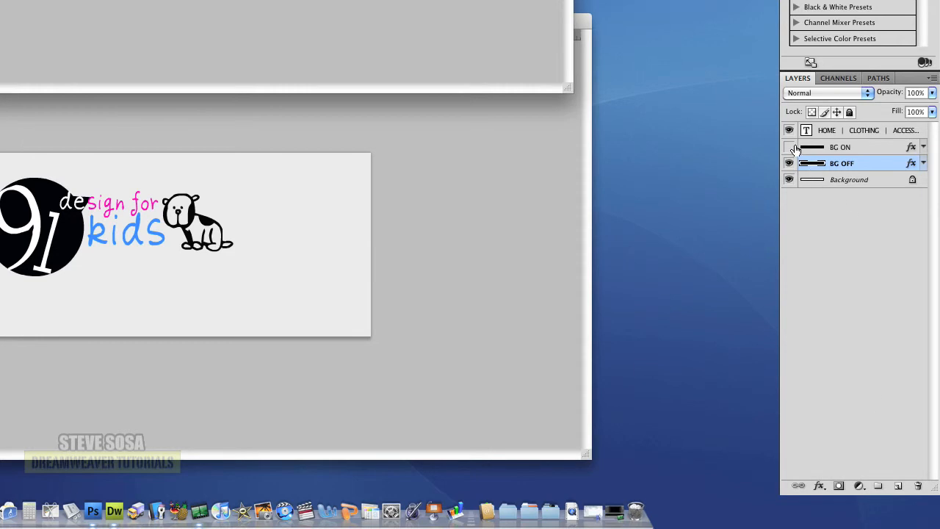
click(806, 149)
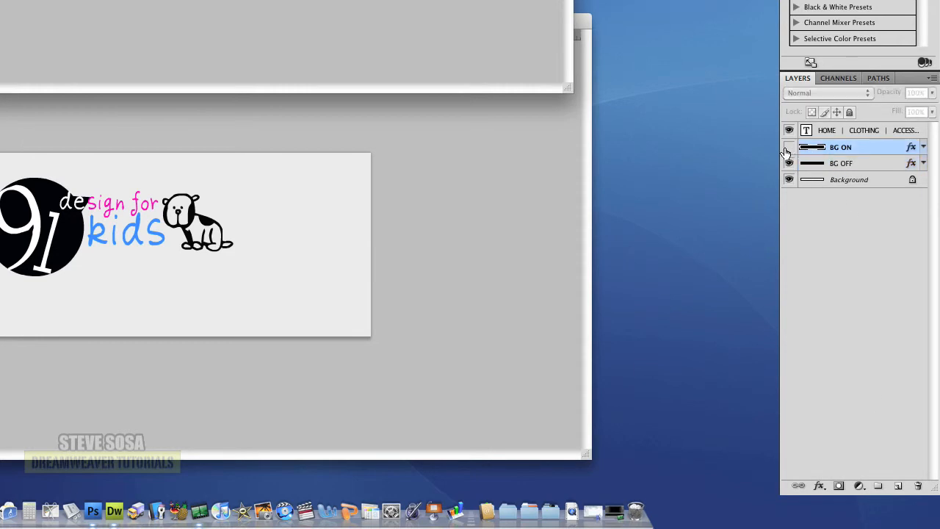
click(789, 148)
right_click(885, 147)
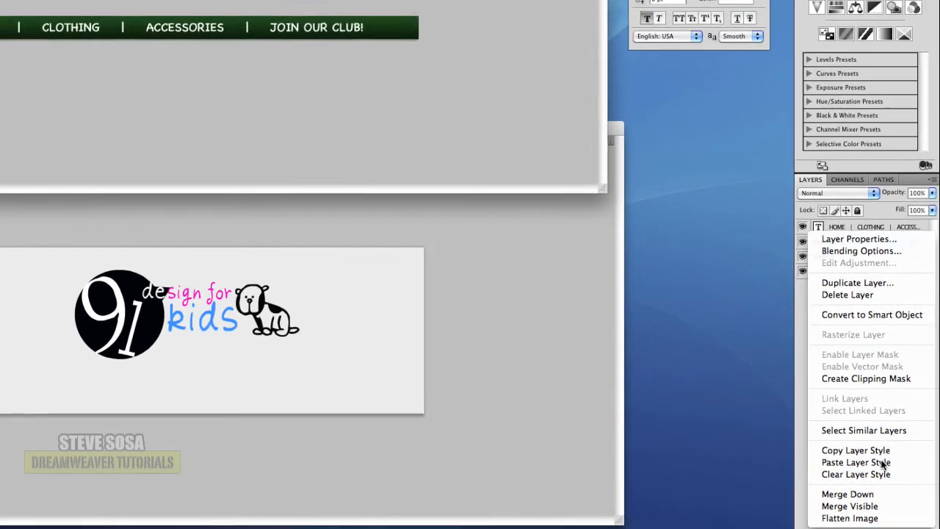
click(877, 392)
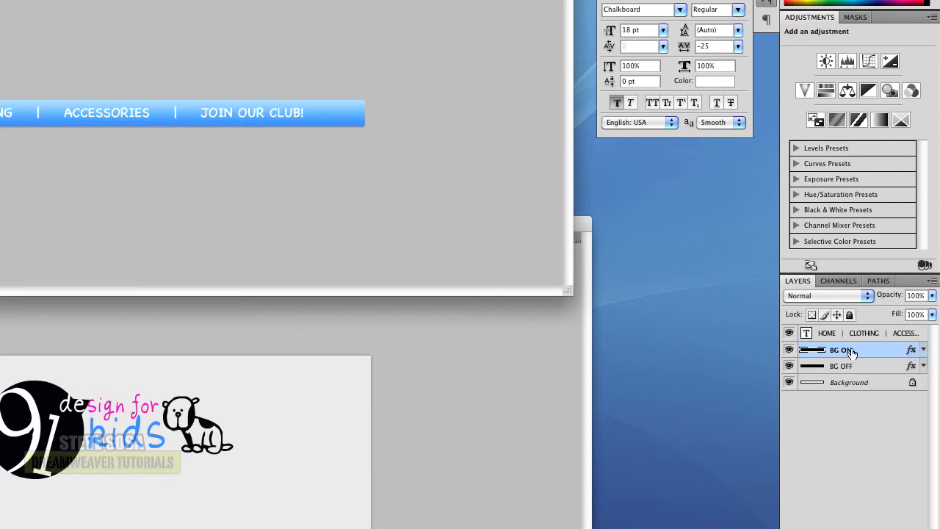
Step: Reverse the direction of the BG ON layer's Gradient Overlay and accept the layer style
double_click(911, 354)
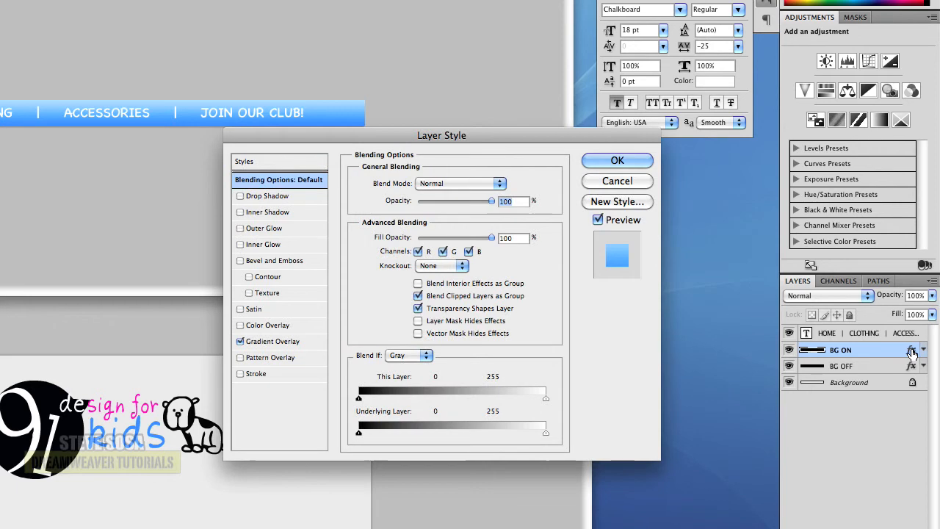
click(283, 347)
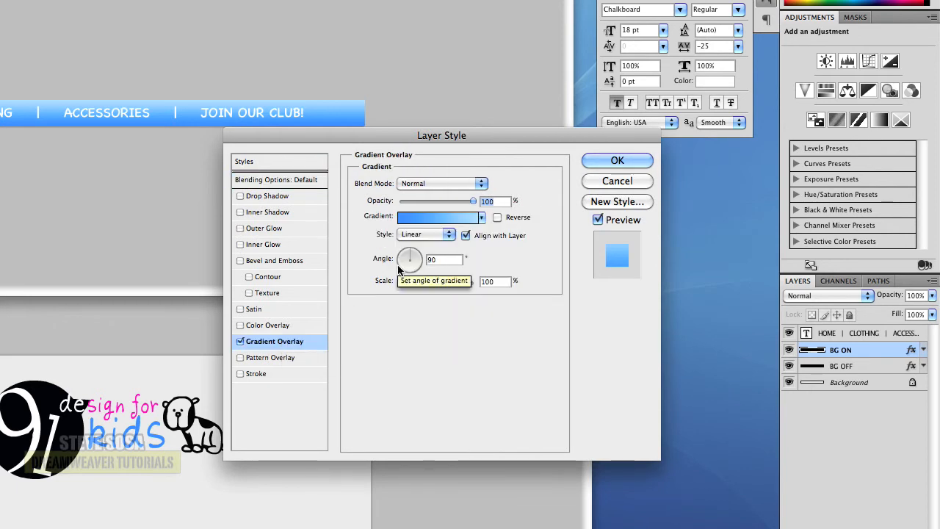
click(498, 217)
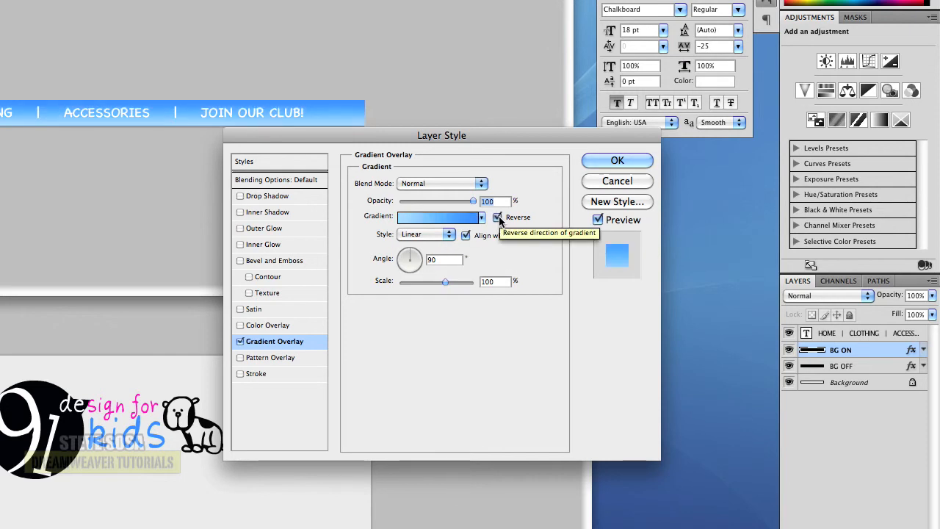
click(498, 217)
click(498, 218)
click(498, 217)
click(498, 217)
click(497, 217)
click(498, 217)
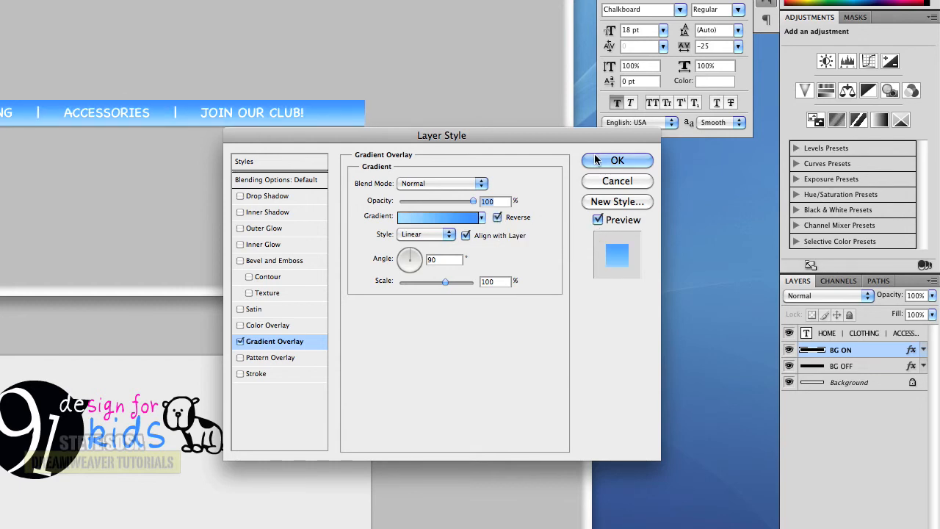
click(616, 160)
Step: Compare the two bar states by repeatedly toggling the BG ON layer's visibility, leaving the layer hidden
click(788, 350)
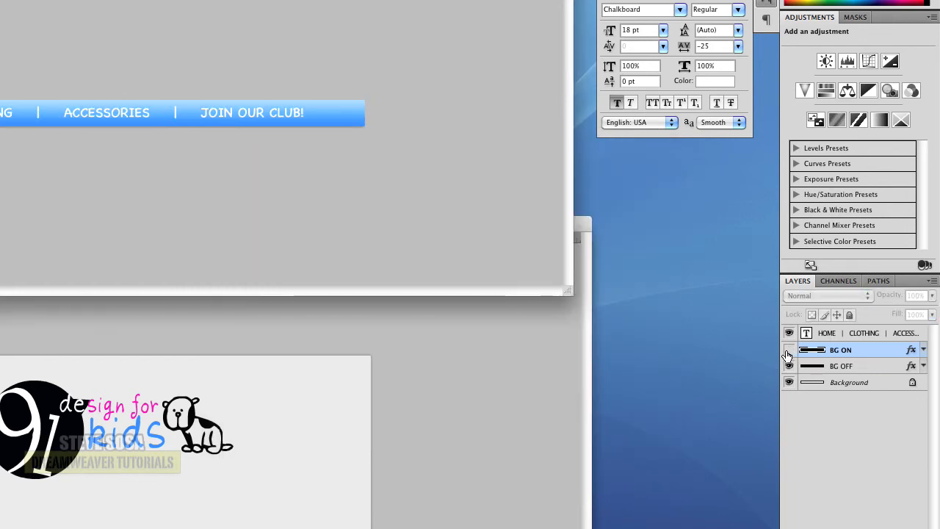
click(789, 350)
click(788, 352)
click(788, 351)
click(788, 352)
click(788, 352)
click(788, 352)
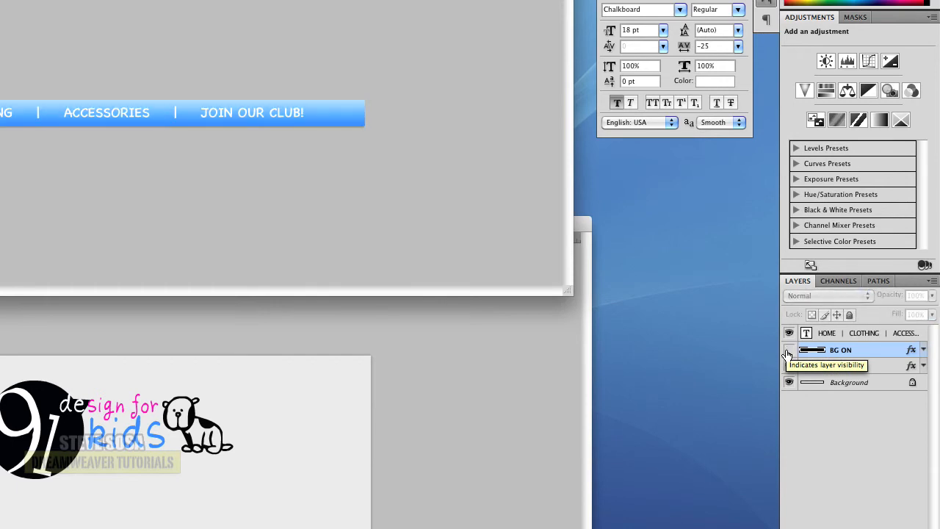
click(788, 352)
click(788, 352)
click(788, 352)
click(788, 351)
click(788, 351)
click(788, 352)
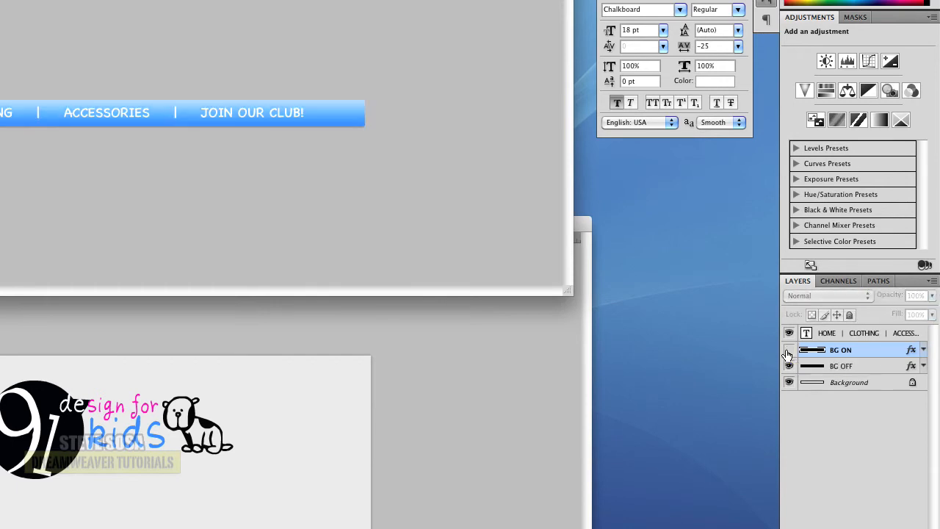
Step: Compare the on and off bar gradients by toggling the BG ON layer's visibility, leaving the layer visible
click(787, 351)
click(788, 351)
click(787, 351)
click(788, 351)
click(788, 352)
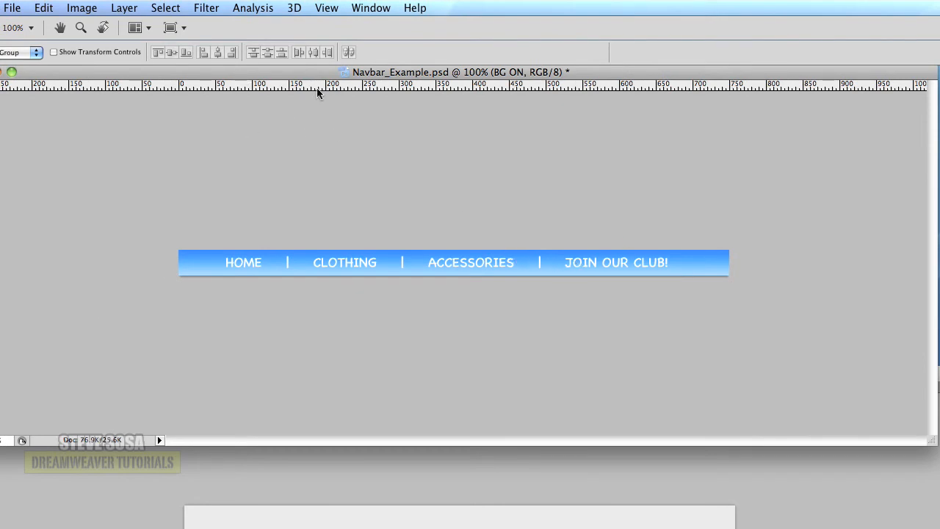
Step: Show the guides of the navigation bar document
click(328, 9)
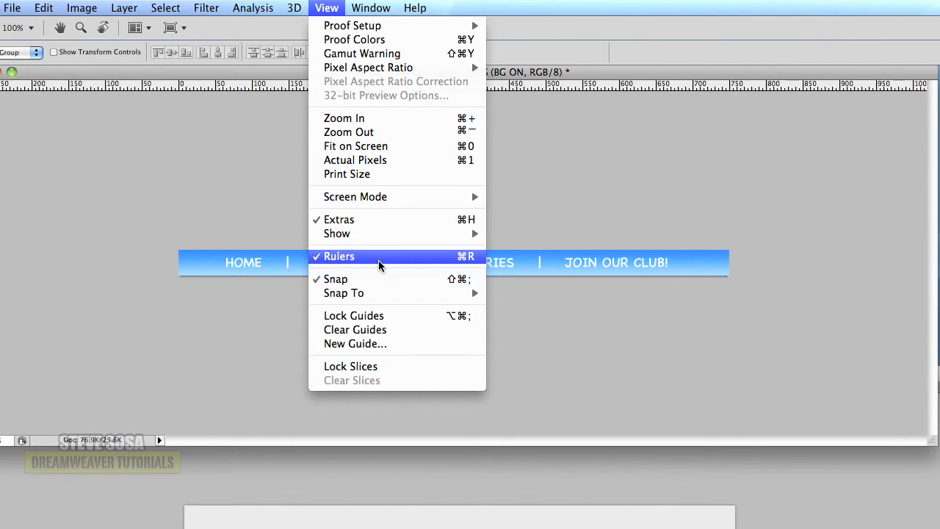
mouse_move(384, 237)
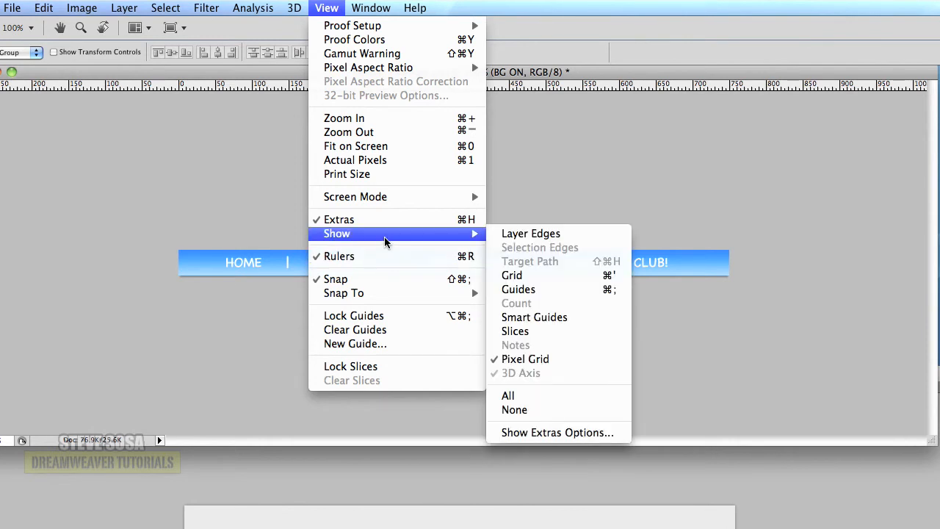
click(557, 293)
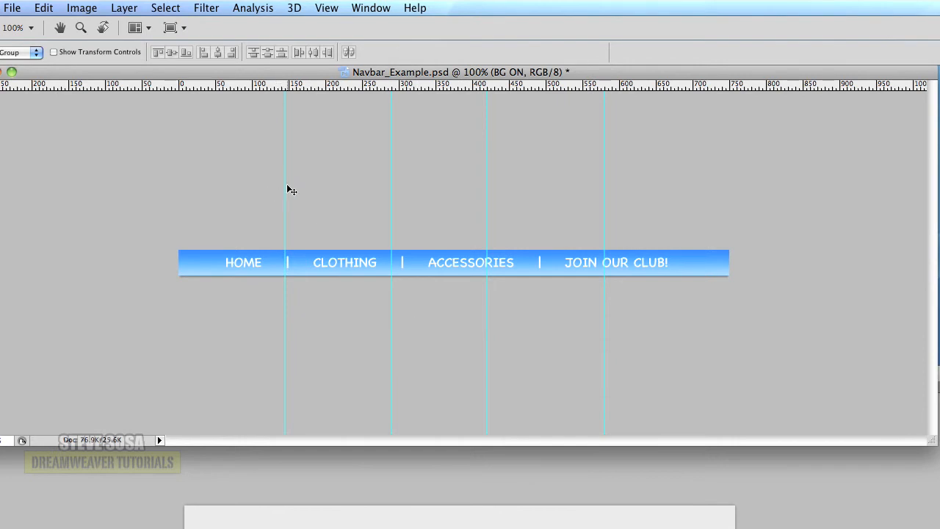
Step: Align three vertical guides with the dividers after HOME, CLOTHING and ACCESSORIES, and remove the extra fourth guide from the canvas
mouse_move(284, 187)
mouse_down()
mouse_move(216, 185)
mouse_move(309, 188)
mouse_move(232, 189)
mouse_move(287, 178)
mouse_up()
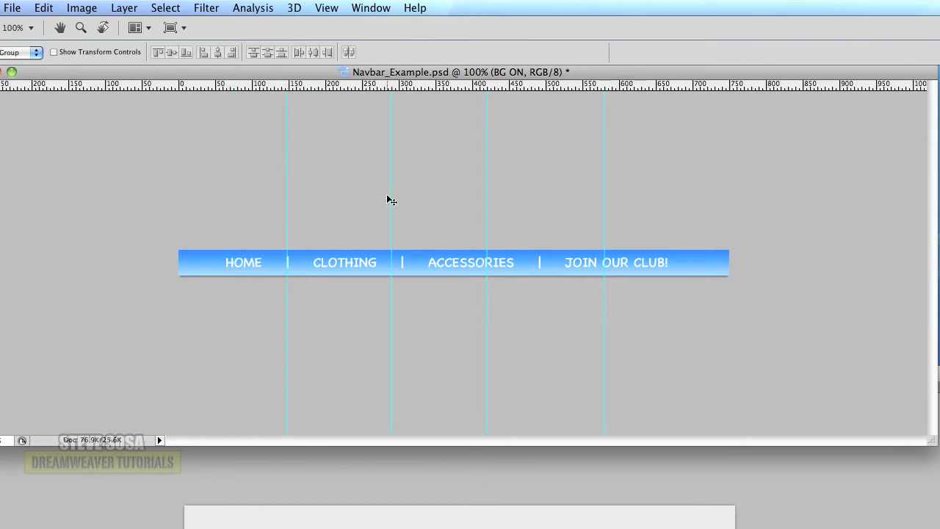
drag(390, 199, 401, 198)
drag(488, 209, 540, 201)
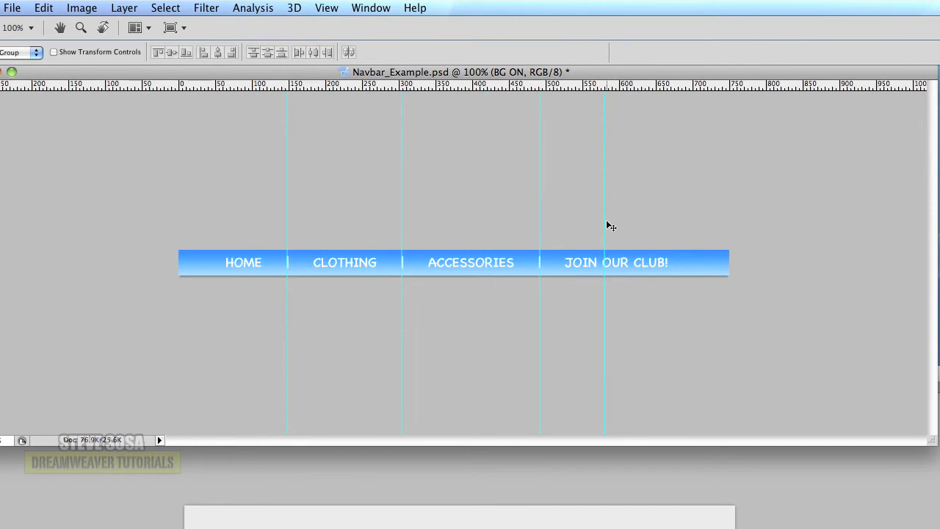
drag(604, 221, 638, 216)
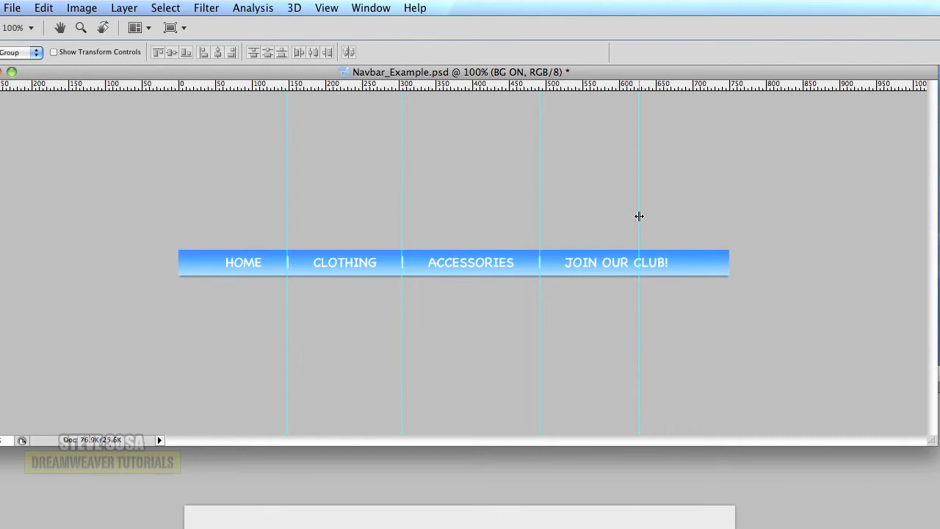
drag(639, 216, 939, 214)
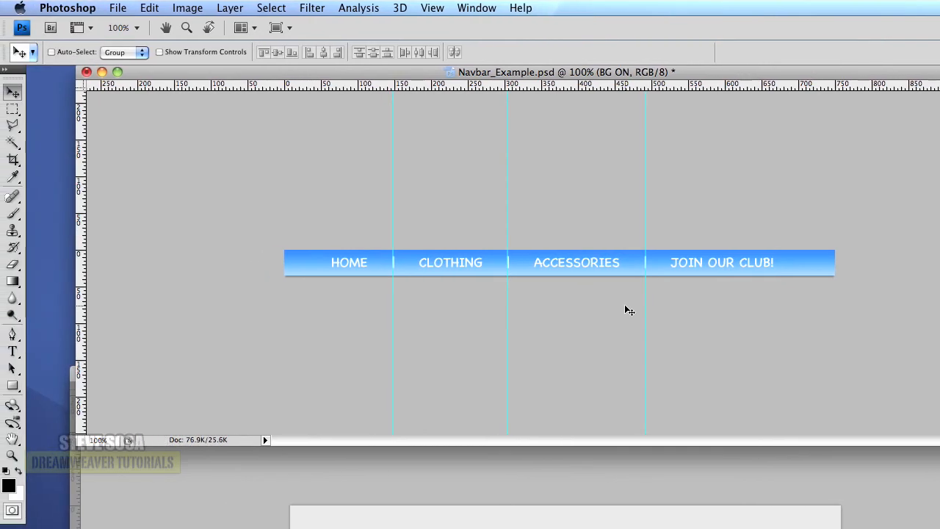
Step: Replace the guide after ACCESSORIES with a new one on the same divider, and try a horizontal guide across the bar, undoing it
drag(645, 301, 939, 301)
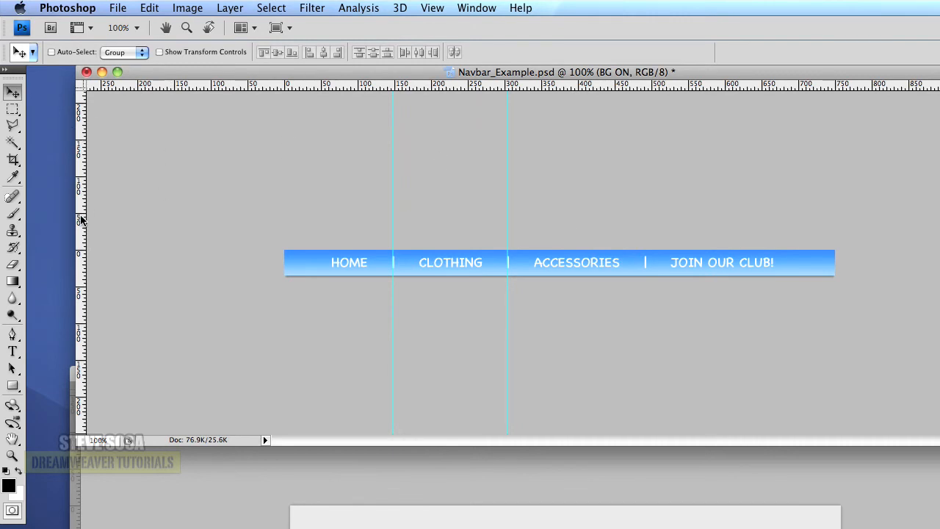
drag(81, 219, 646, 214)
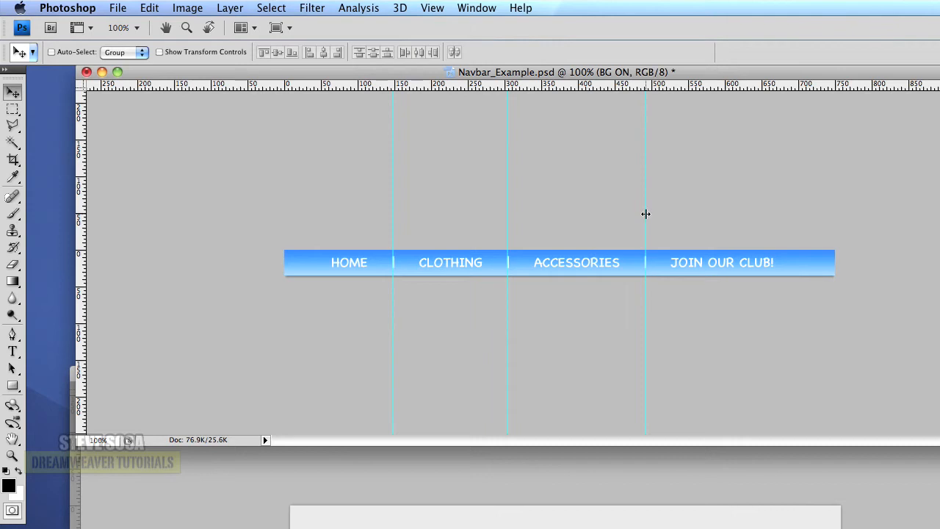
drag(588, 83, 591, 261)
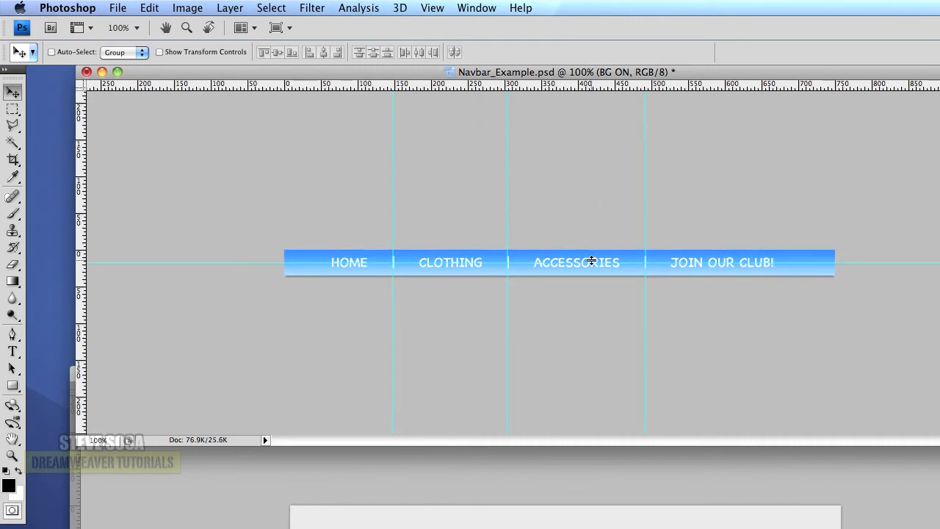
key(super+z)
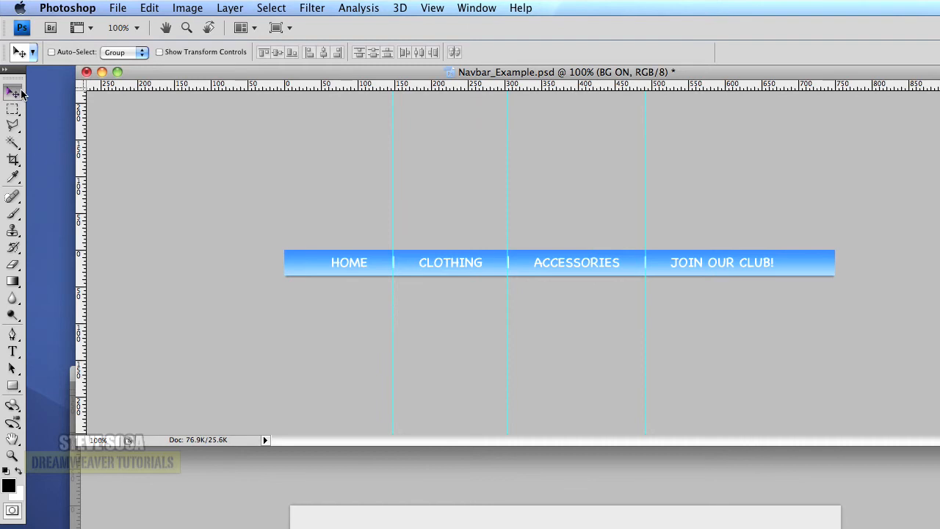
Step: Divide the navigation bar into slices from the guides with the Slice tool
click(13, 176)
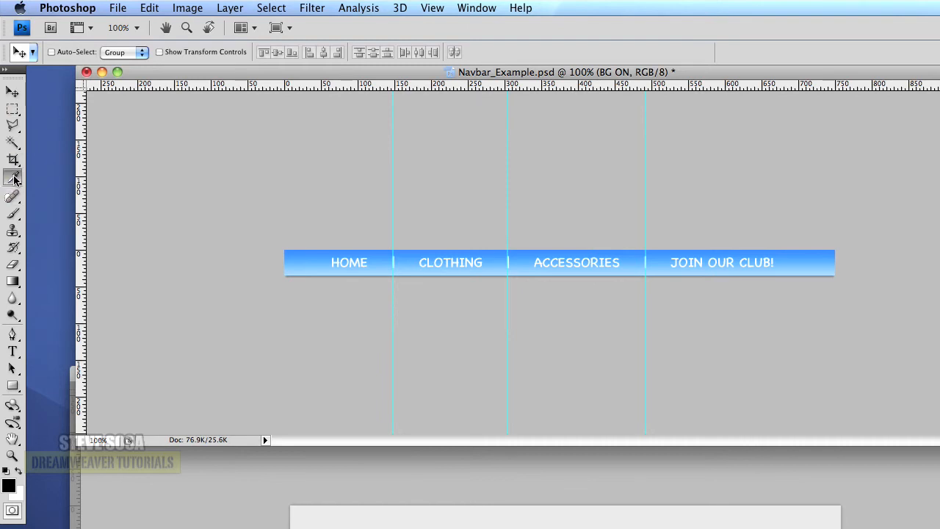
click(14, 197)
click(15, 166)
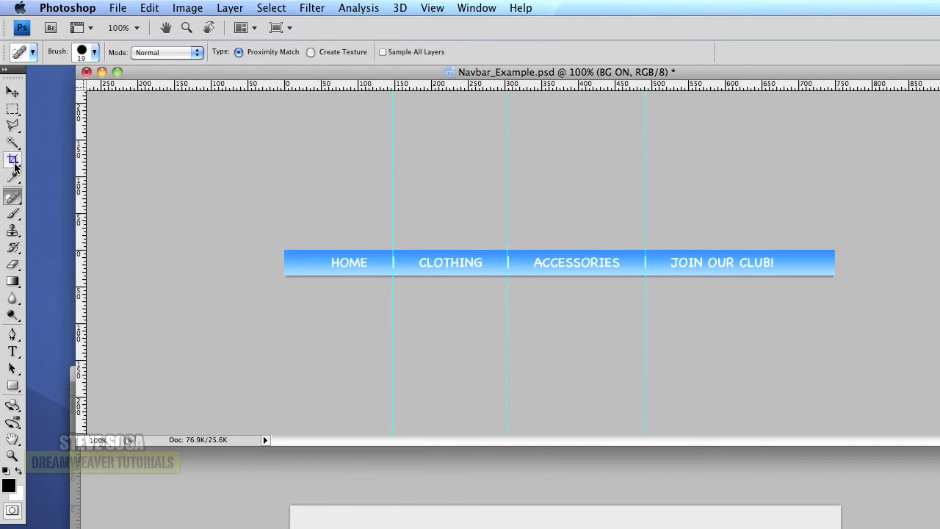
click(15, 166)
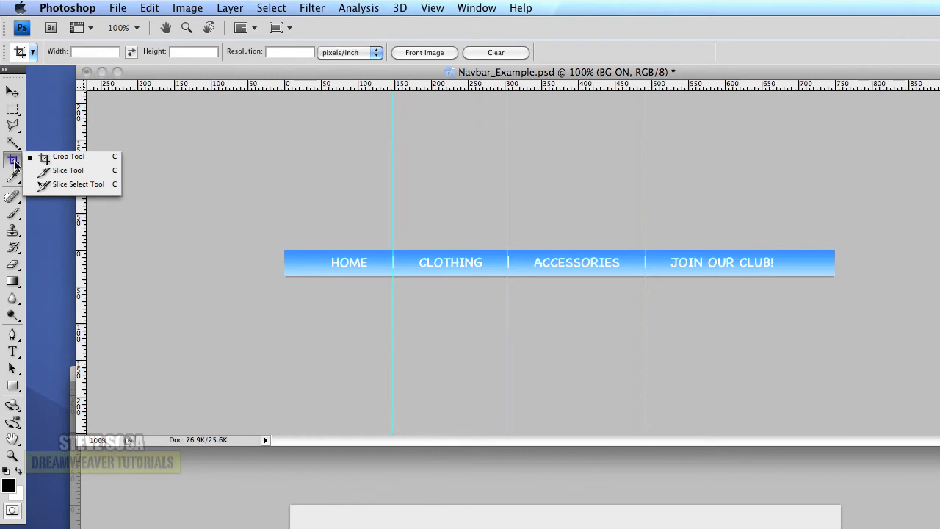
click(69, 177)
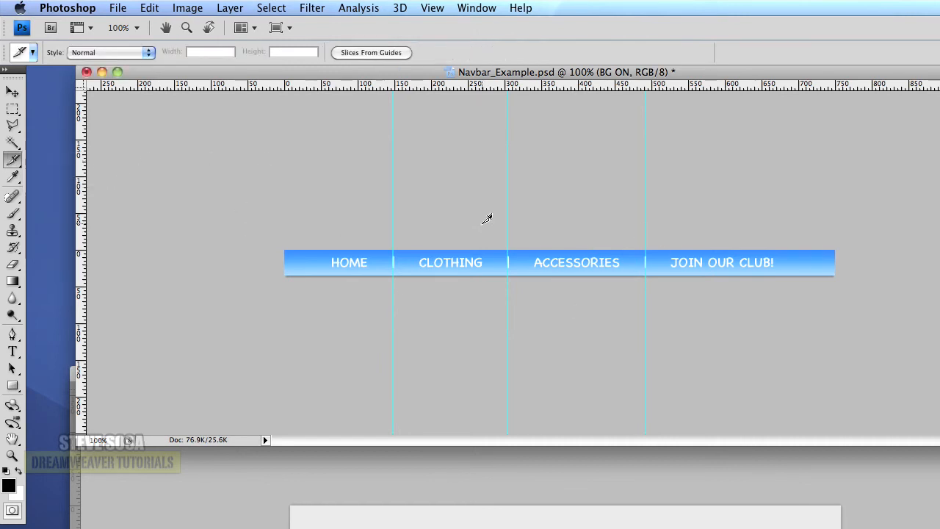
click(403, 53)
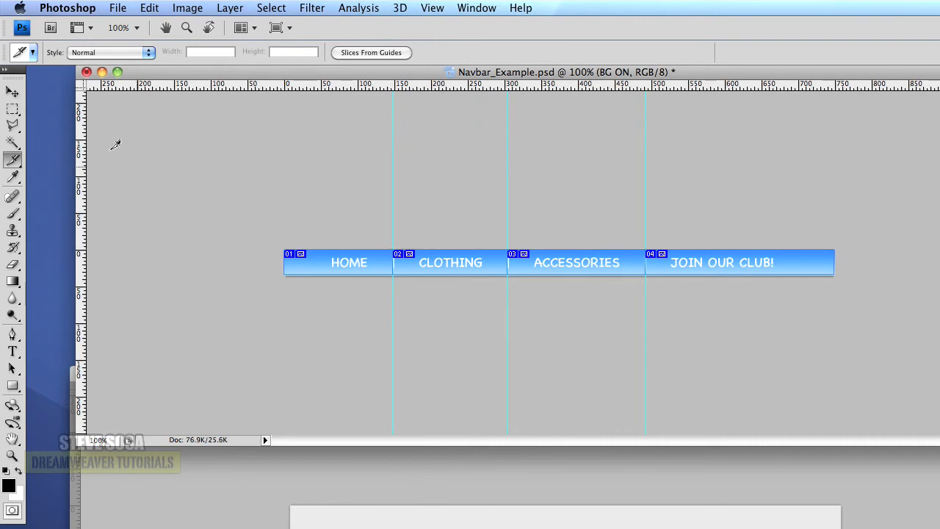
Step: Hide the BG ON layer and open the bar in Save for Web & Devices with the 2-Up comparison
click(13, 93)
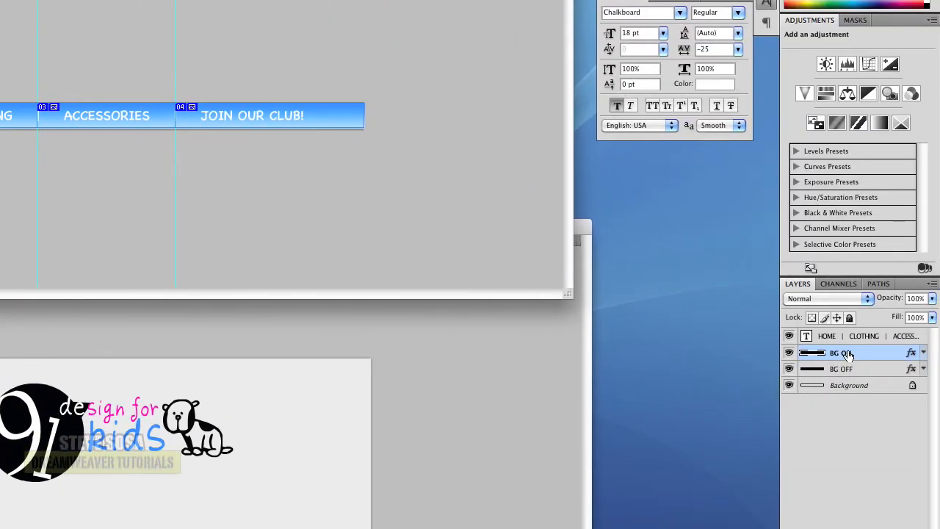
click(788, 352)
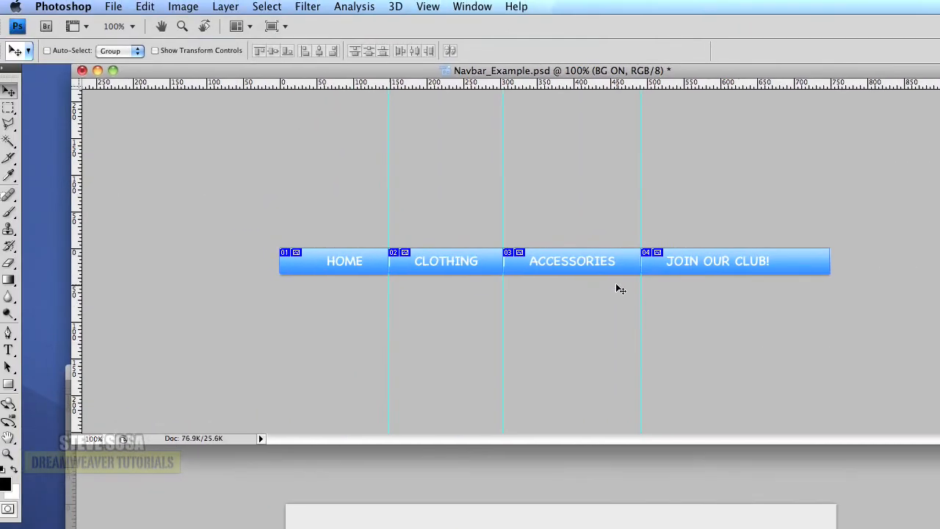
click(120, 7)
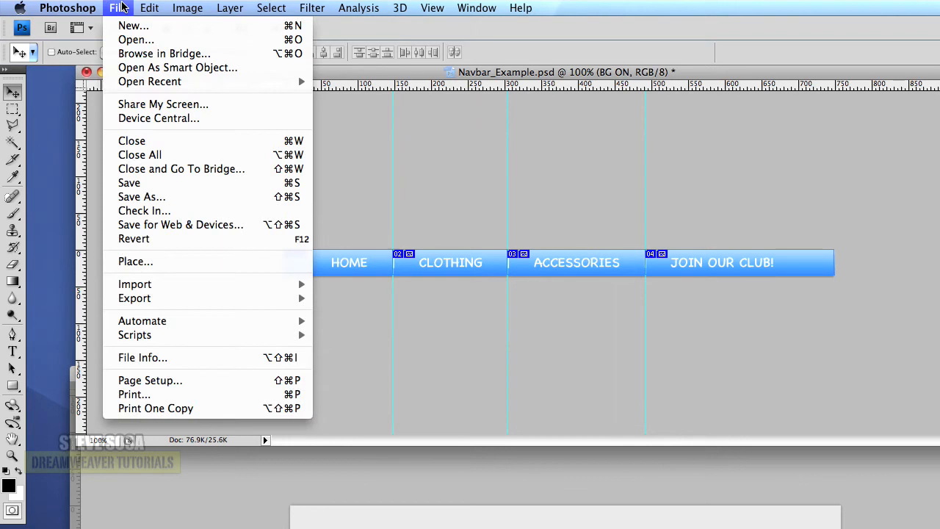
click(183, 224)
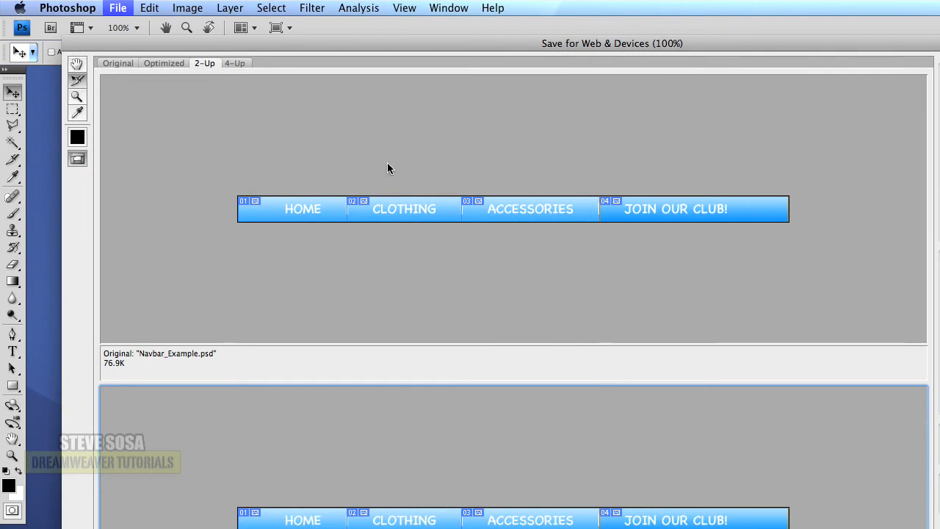
click(118, 64)
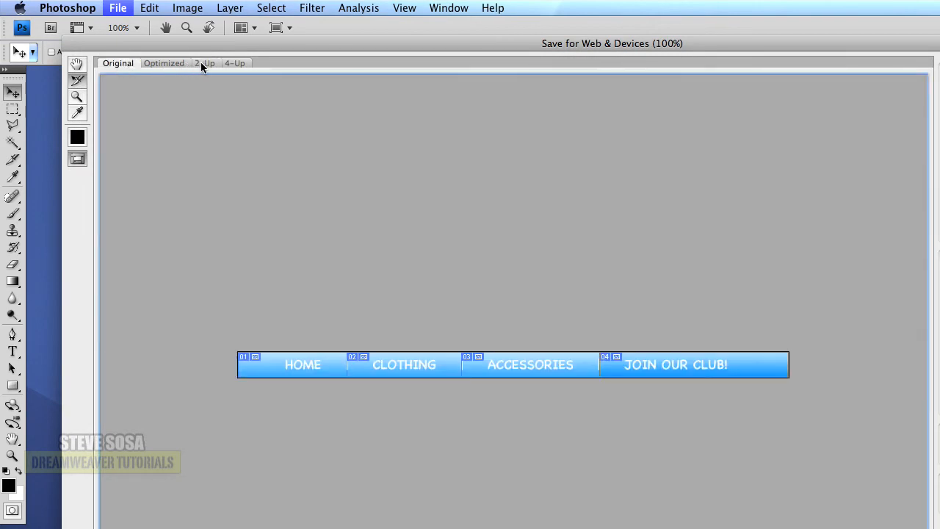
click(203, 64)
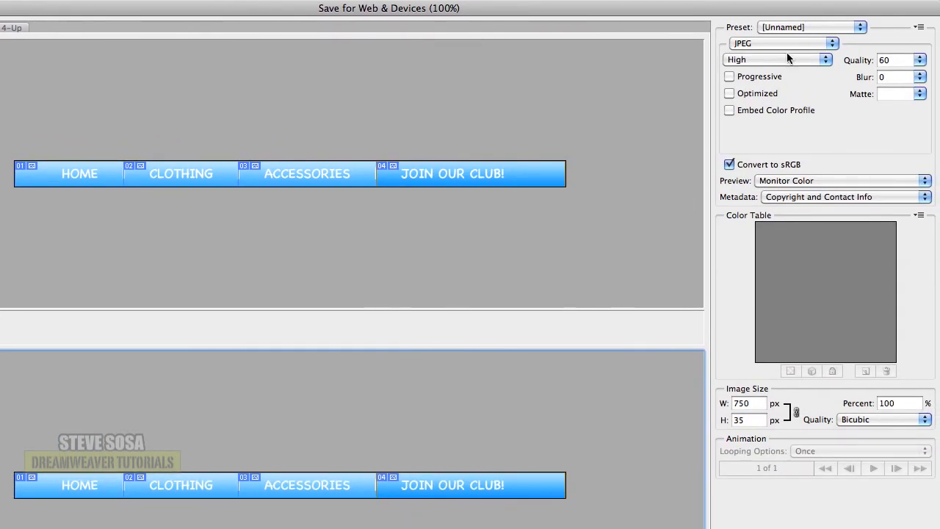
Step: Check the web export's file format and quality options, keeping JPEG High at quality 60
click(792, 44)
click(793, 44)
click(919, 60)
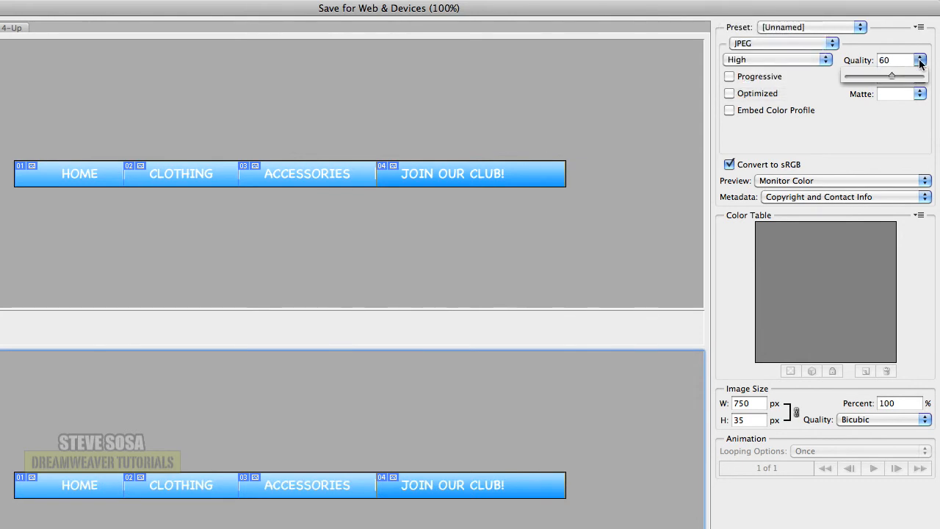
click(921, 50)
click(815, 46)
click(917, 48)
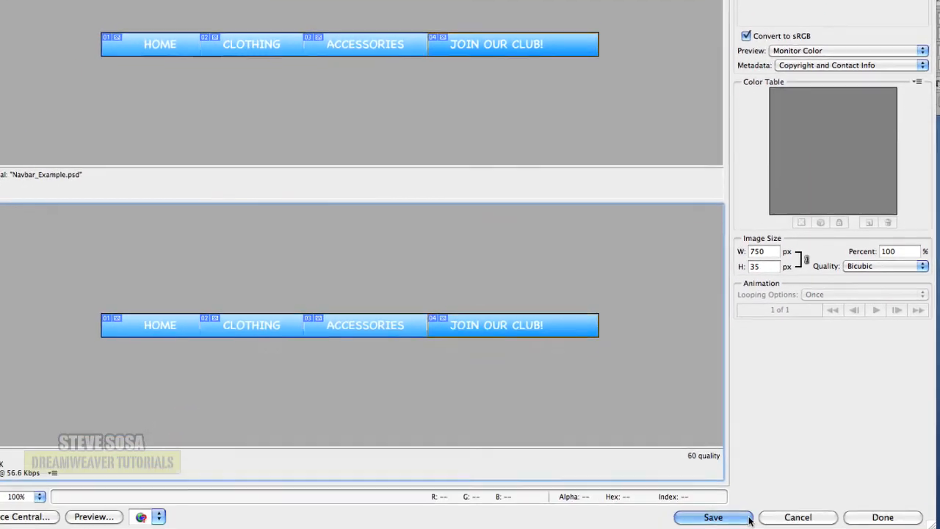
Step: Save all slices of the off state as images only in the images folder under the name Navbar.jpg
click(749, 518)
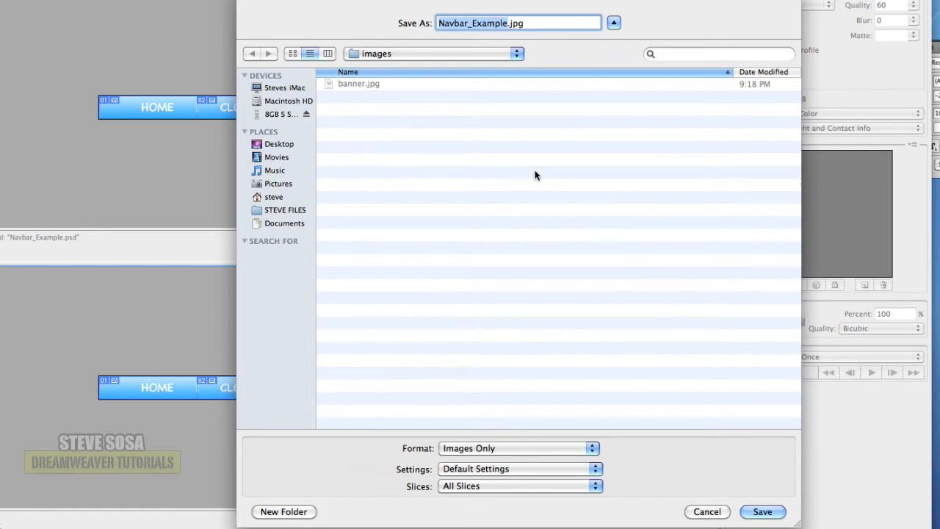
click(475, 24)
drag(471, 24, 504, 22)
key(BackSpace)
key(BackSpace)
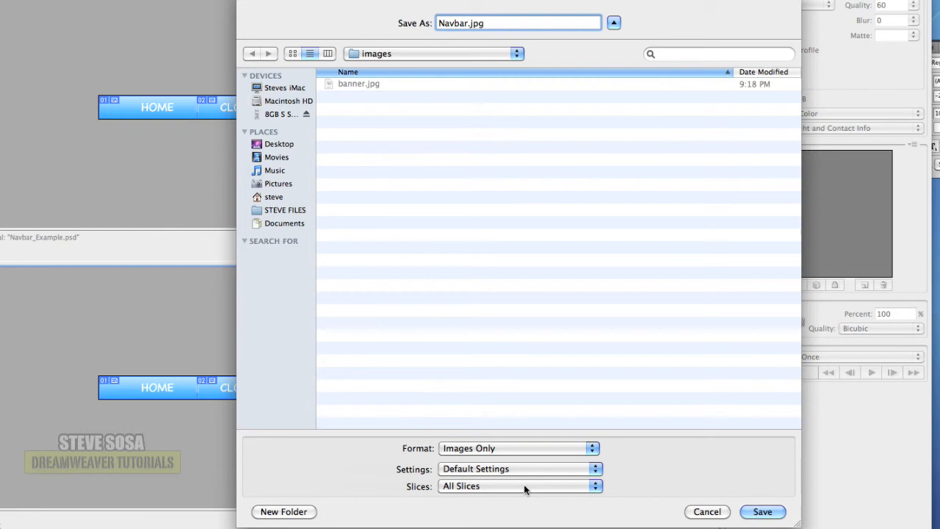
click(762, 512)
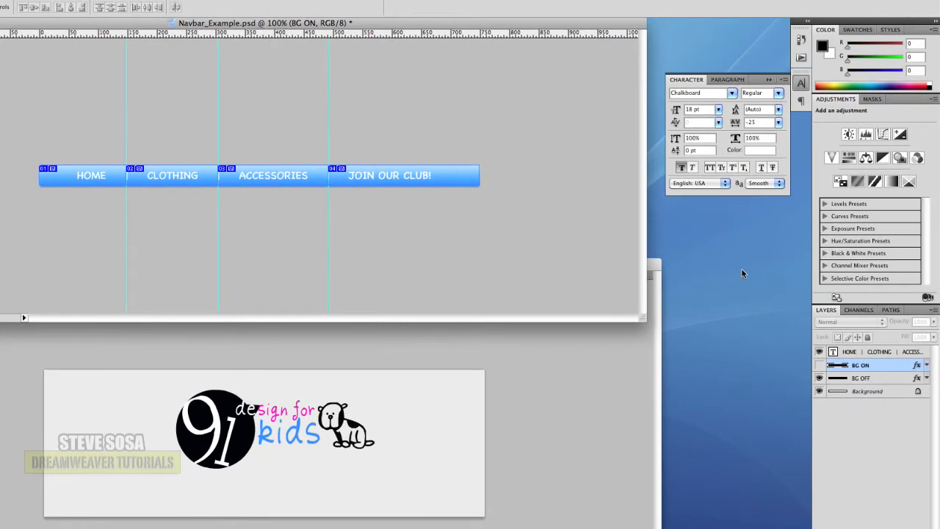
Step: Make the BG ON layer visible and open the on state of the bar in Save for Web & Devices
click(819, 365)
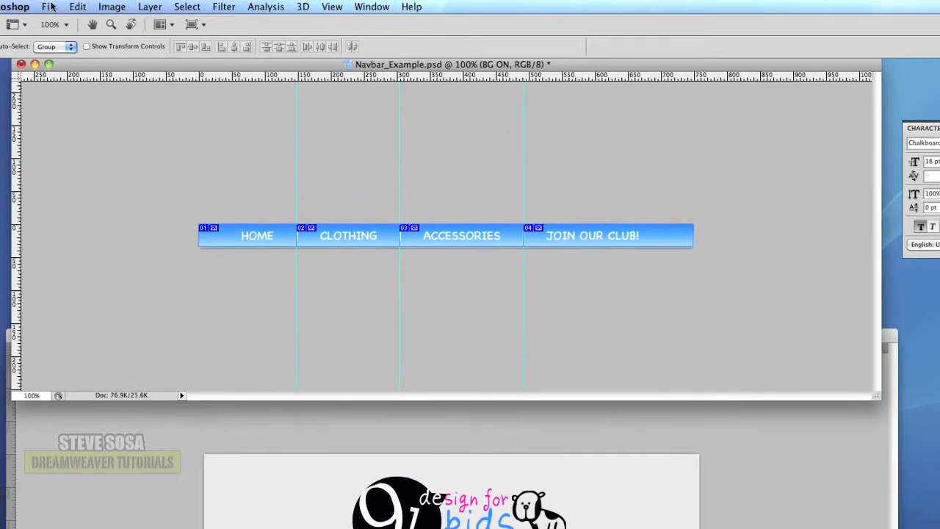
click(50, 6)
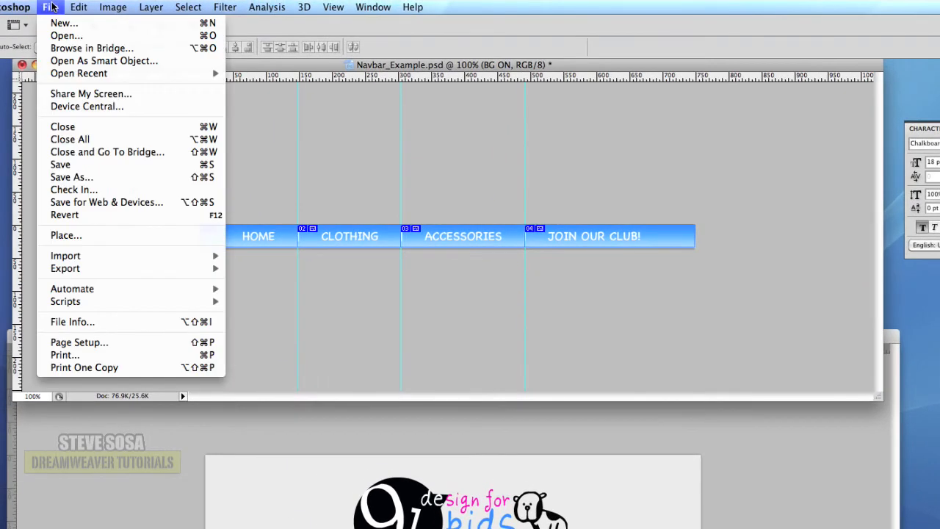
click(83, 199)
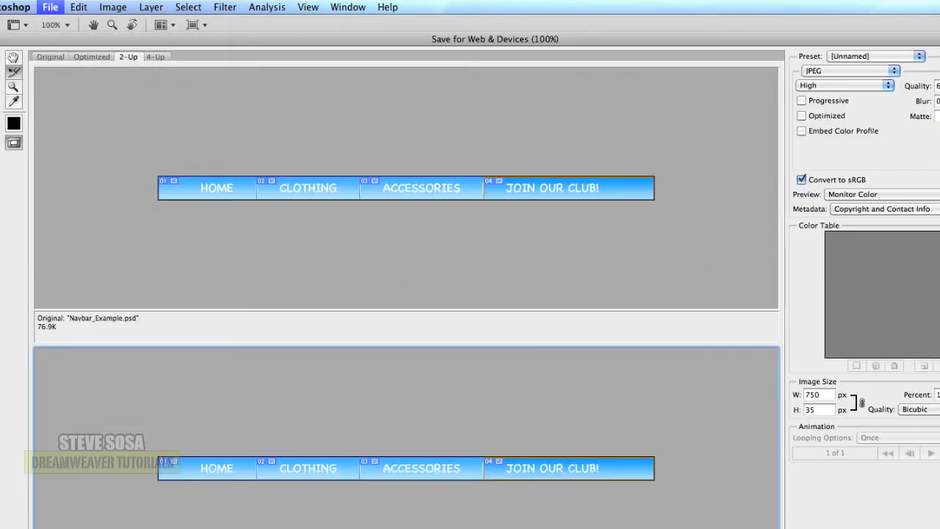
Step: Save all slices of the on state as images only in the images folder under the name Navbar_ON.jpg
key(Return)
click(563, 104)
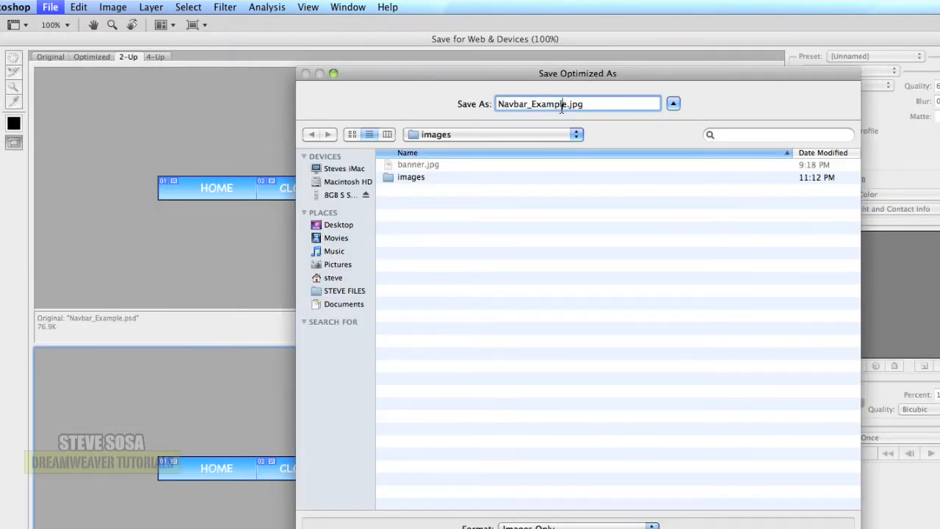
drag(563, 104, 528, 105)
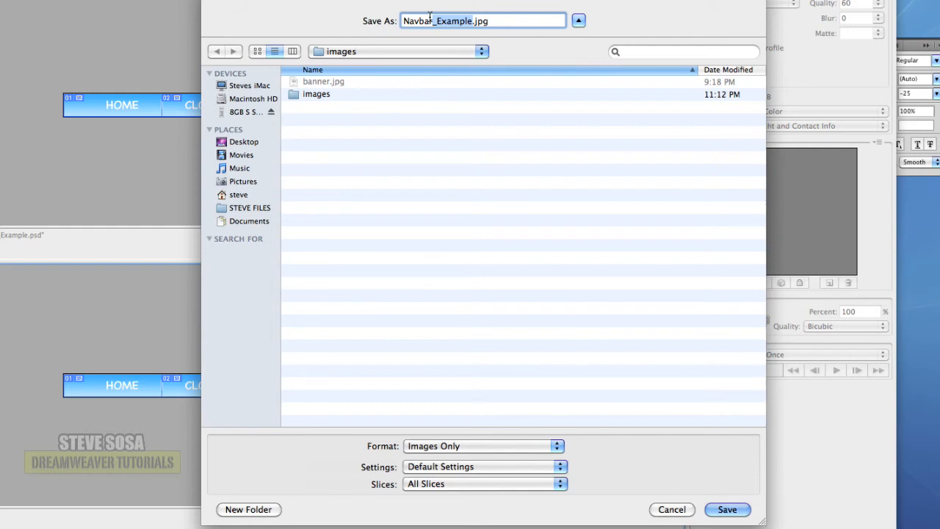
text(ON)
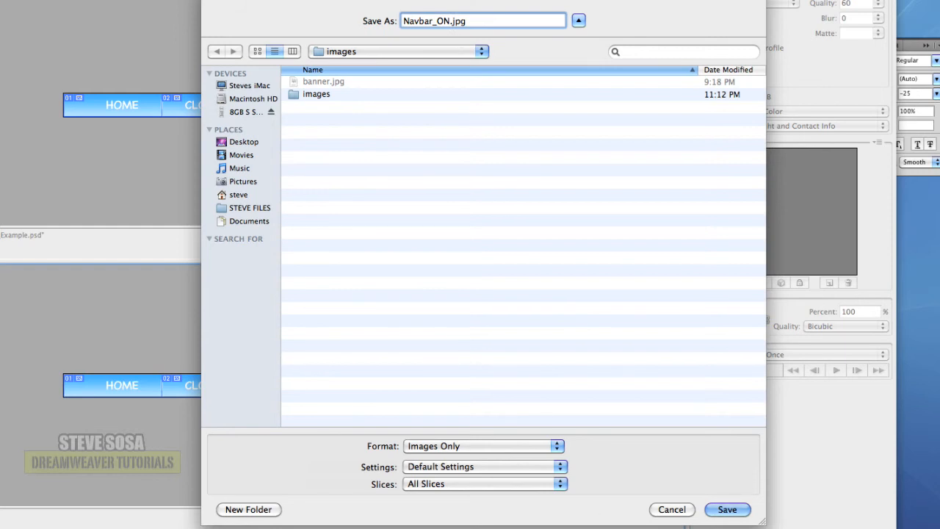
click(727, 509)
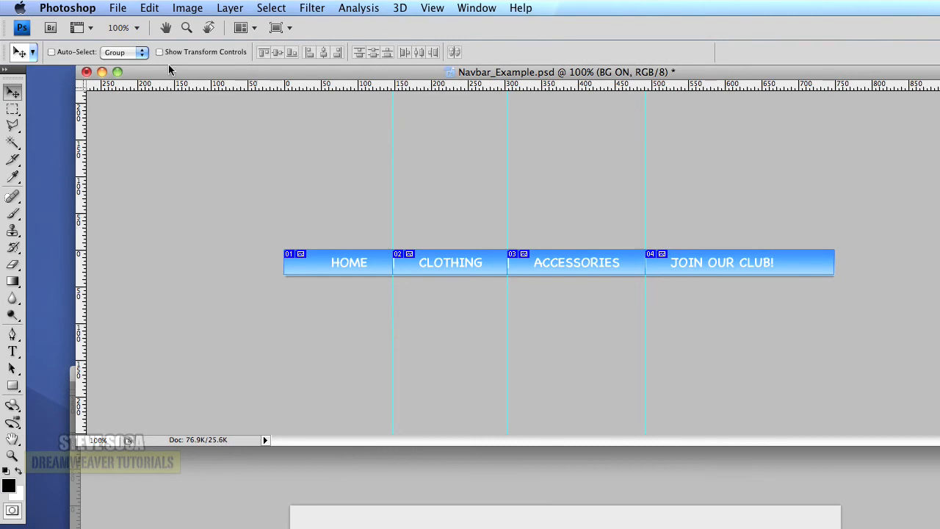
Step: Save the changes to Navbar_Example.psd and quit Photoshop
click(118, 8)
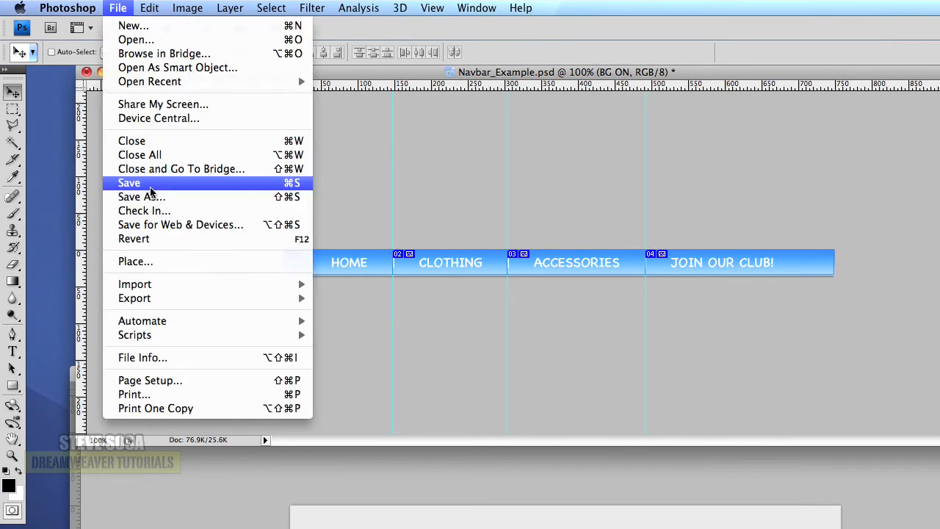
click(150, 187)
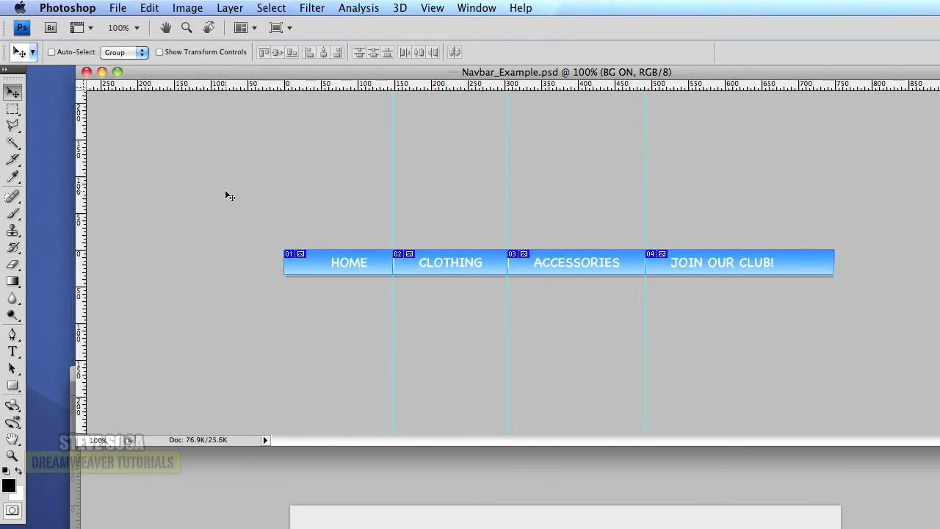
click(129, 6)
mouse_move(88, 7)
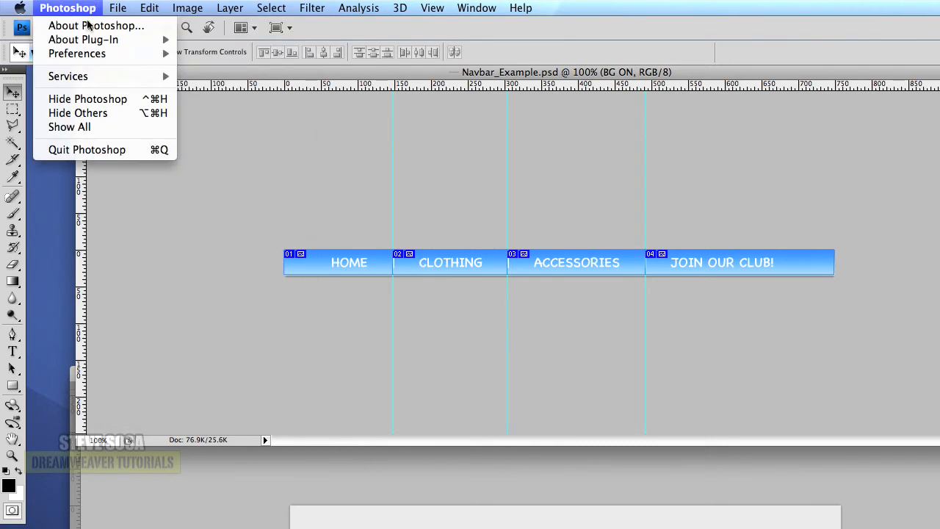
click(87, 150)
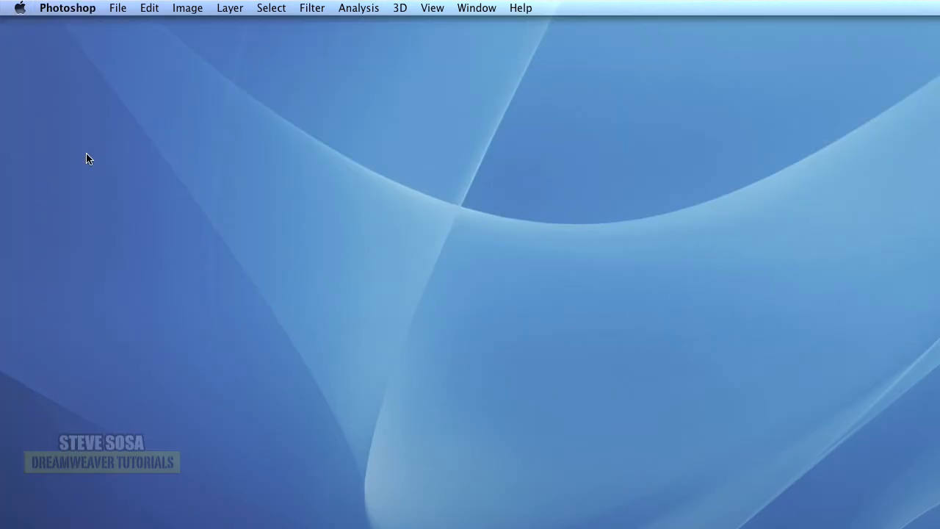
Step: Switch to Dreamweaver and expand the nested images folder in the DW CIB site to review the exported navbar slices
key(super+Tab)
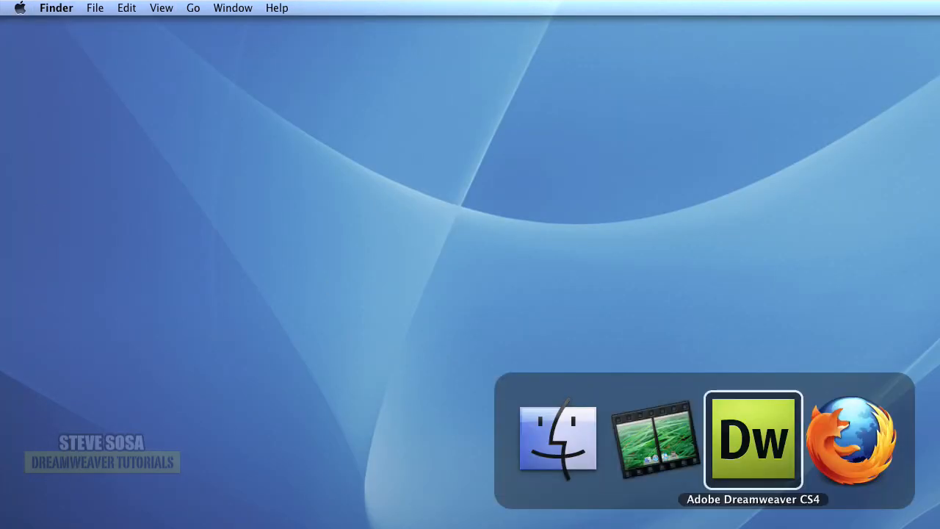
key(super+Tab)
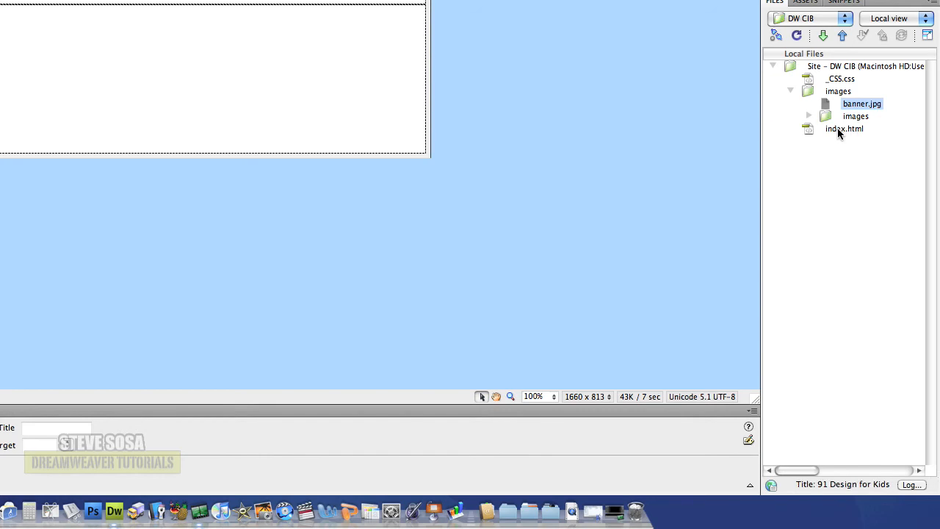
click(844, 120)
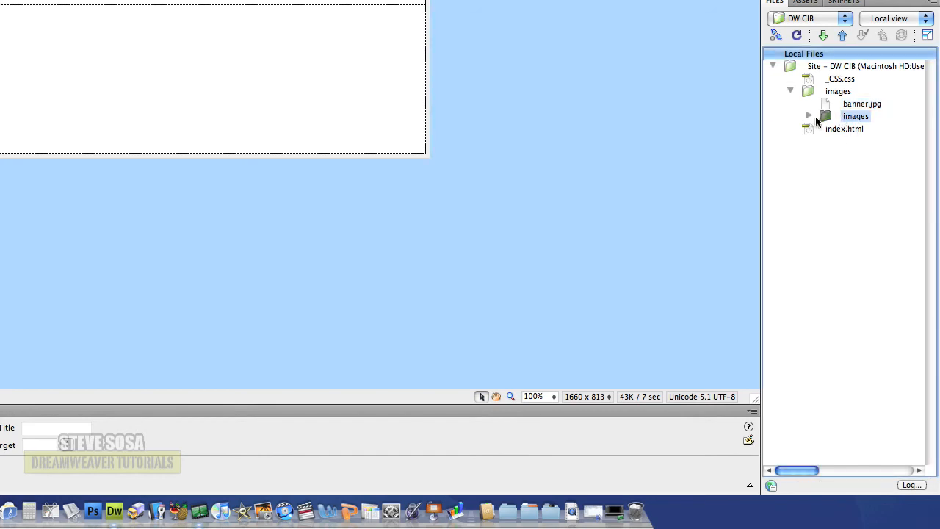
click(808, 116)
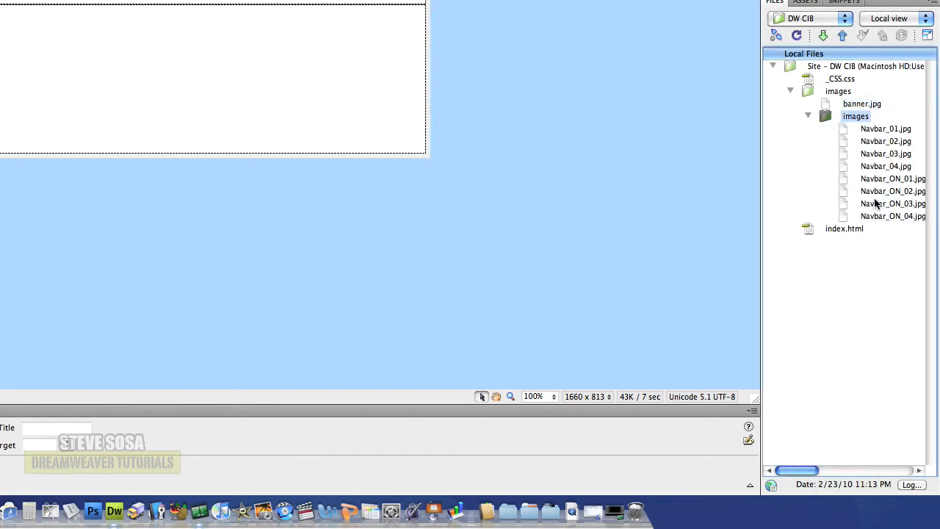
drag(815, 471, 823, 471)
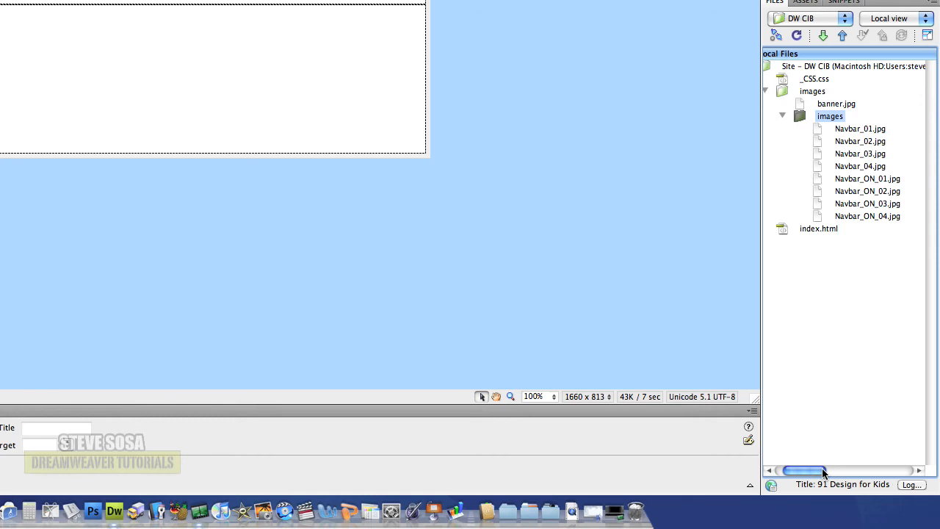
drag(803, 471, 796, 472)
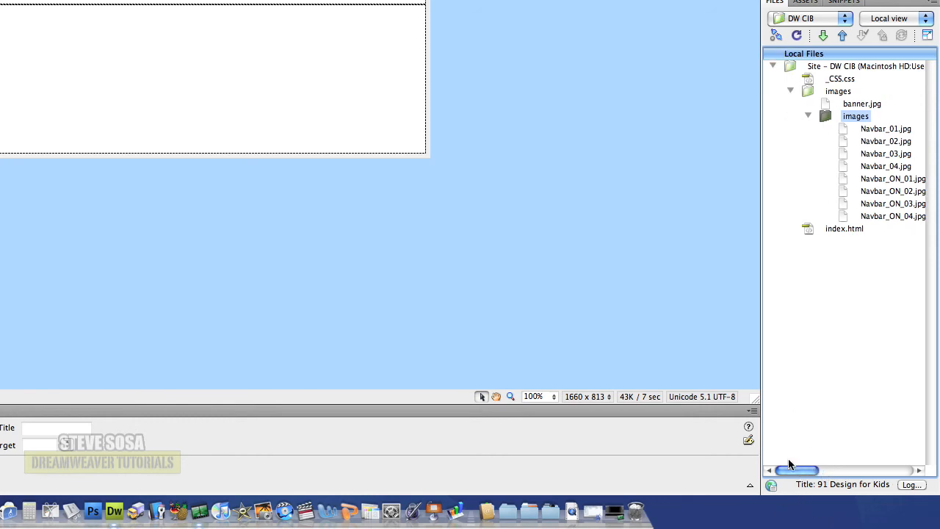
Step: Rename the nested images folder that holds the navbar slices to nav
click(868, 119)
text(nav)
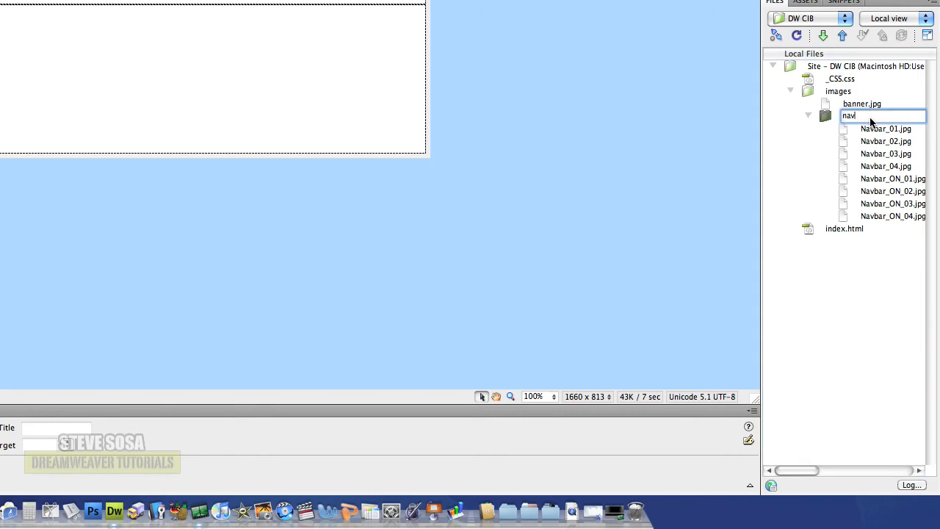
key(Return)
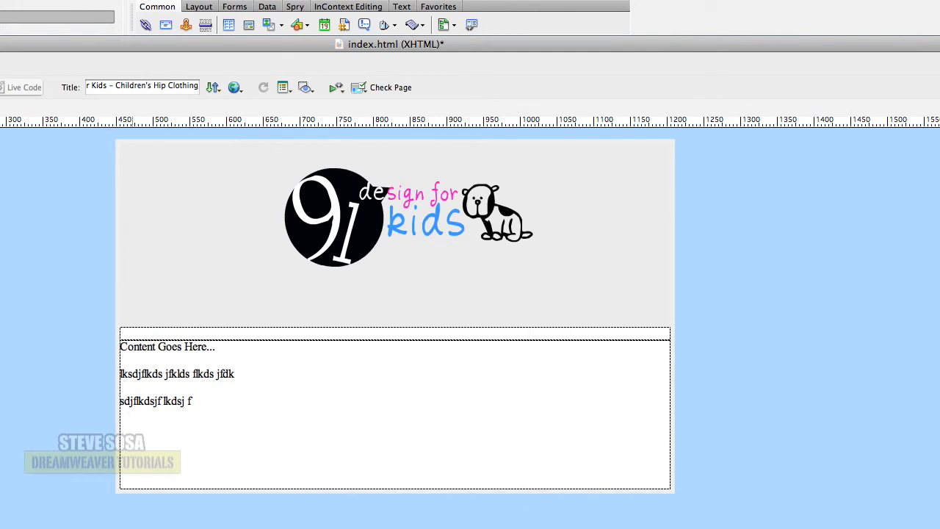
Step: Start a rollover image named Home in the empty row between the banner and the content of index.html
click(135, 332)
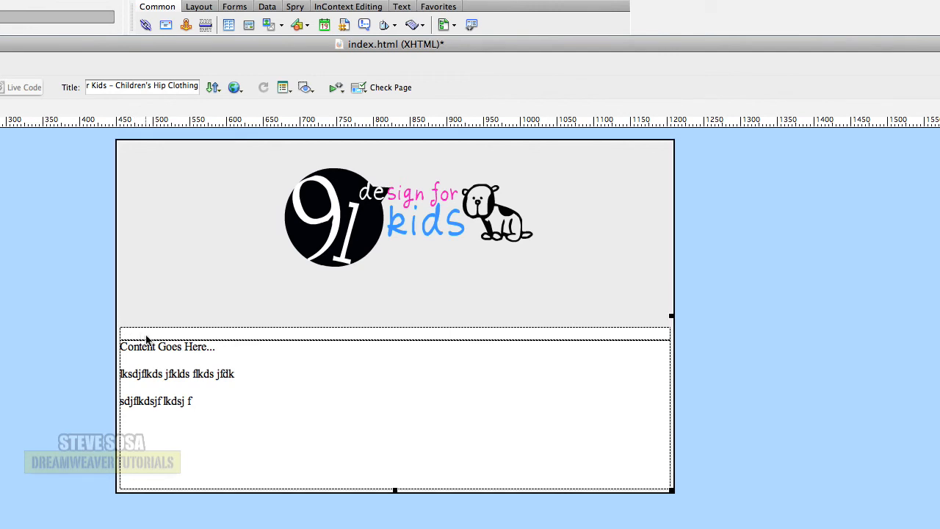
click(183, 334)
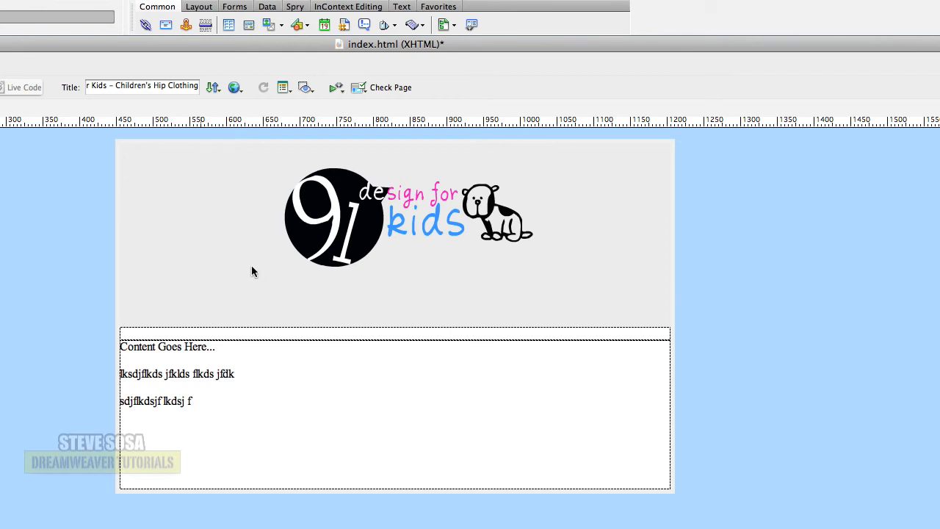
click(281, 26)
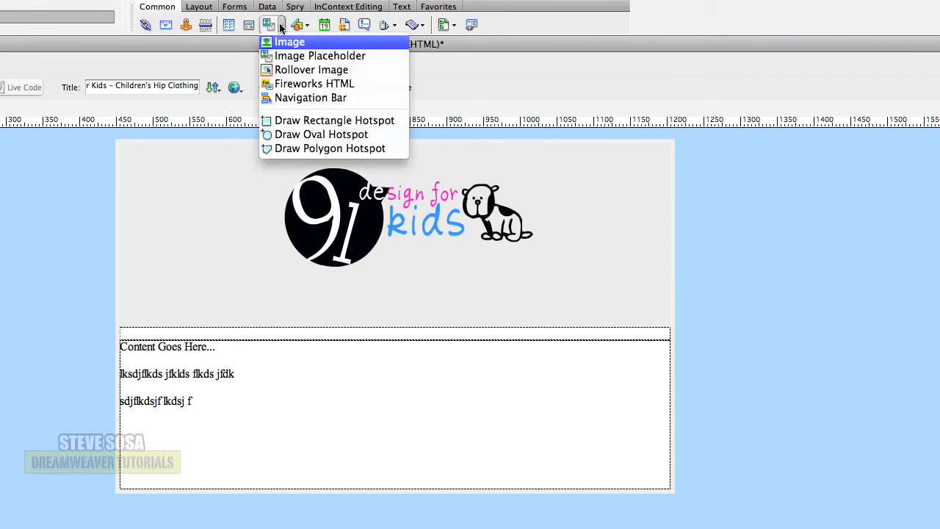
click(309, 70)
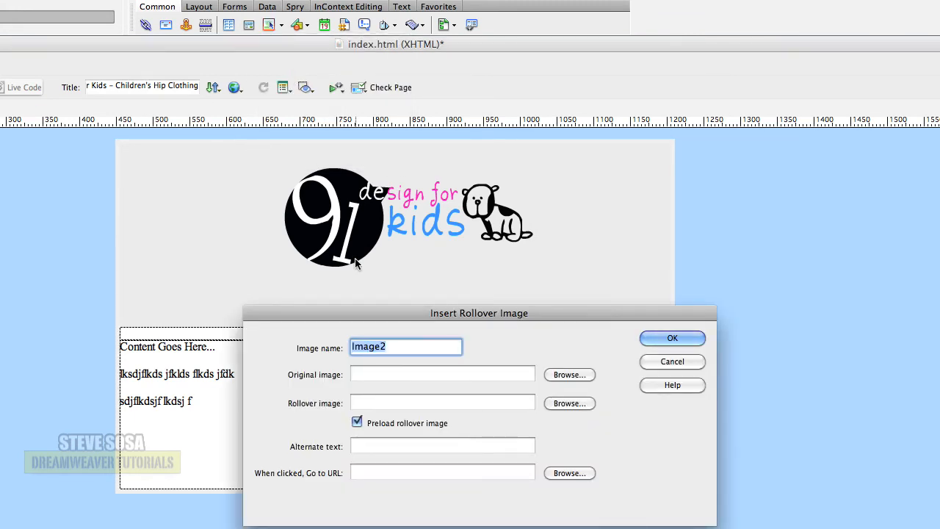
text(Home)
key(Tab)
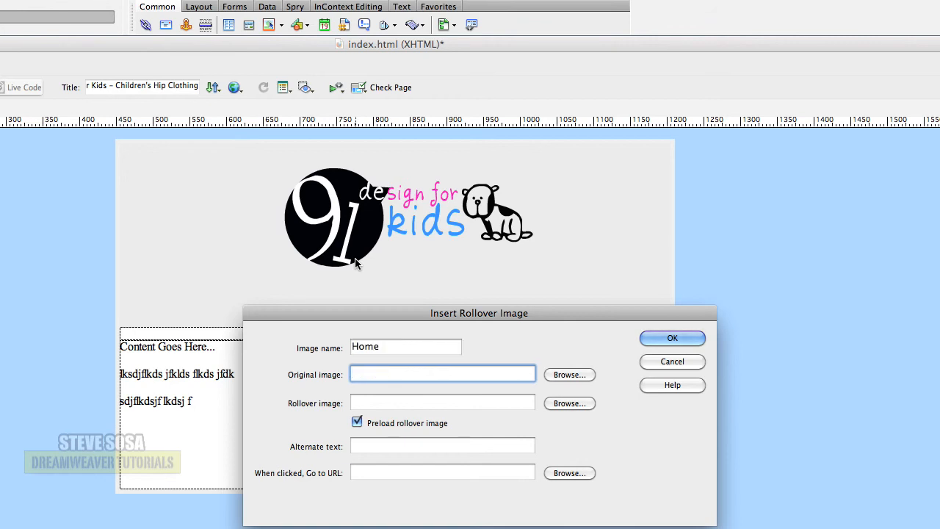
Step: Set the Home rollover's original image to images/nav/Navbar_01.jpg, browsing from the site root
click(568, 373)
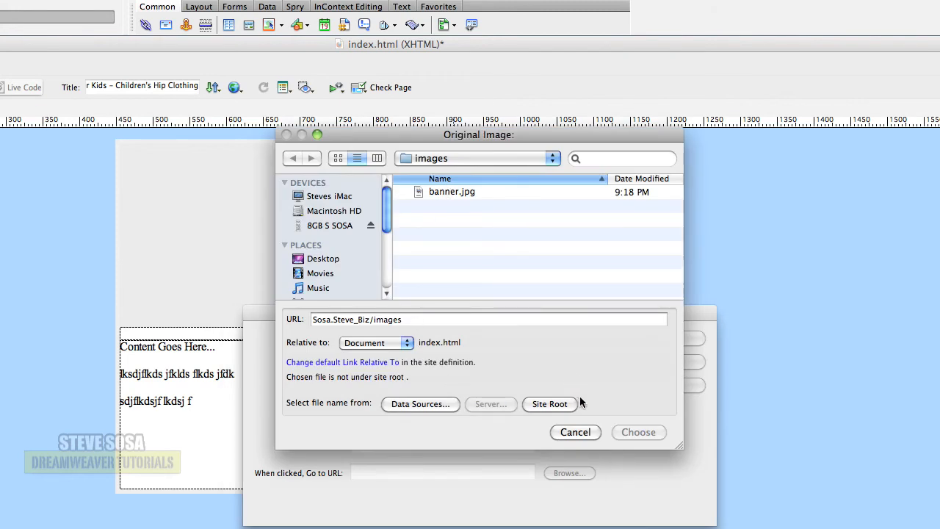
click(558, 403)
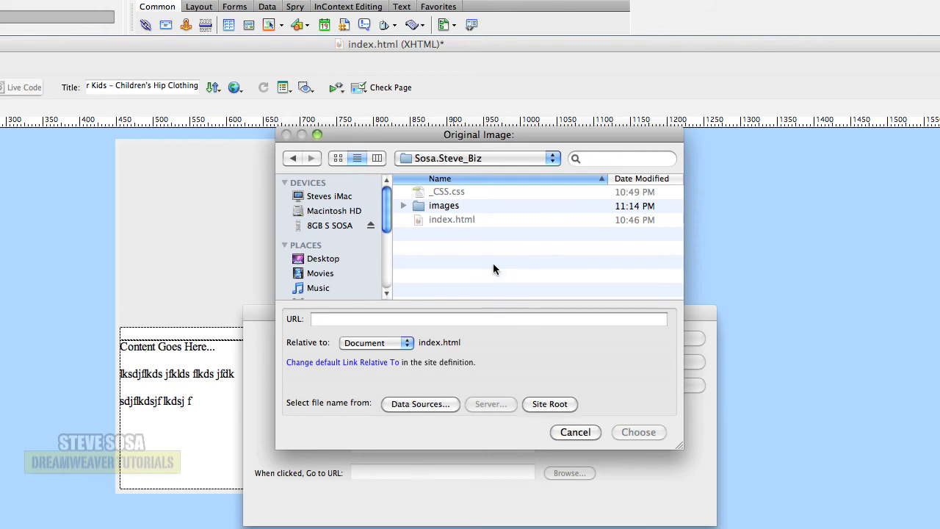
double_click(441, 206)
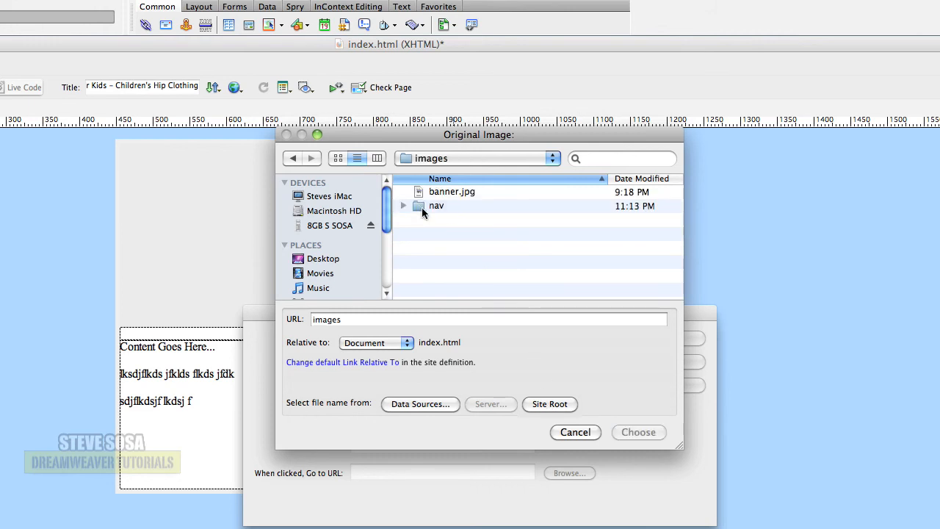
double_click(421, 207)
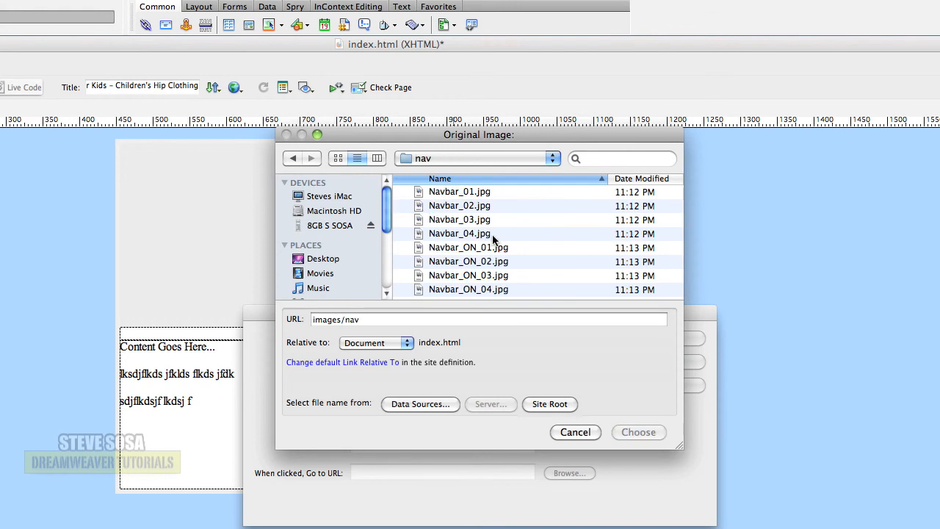
click(468, 193)
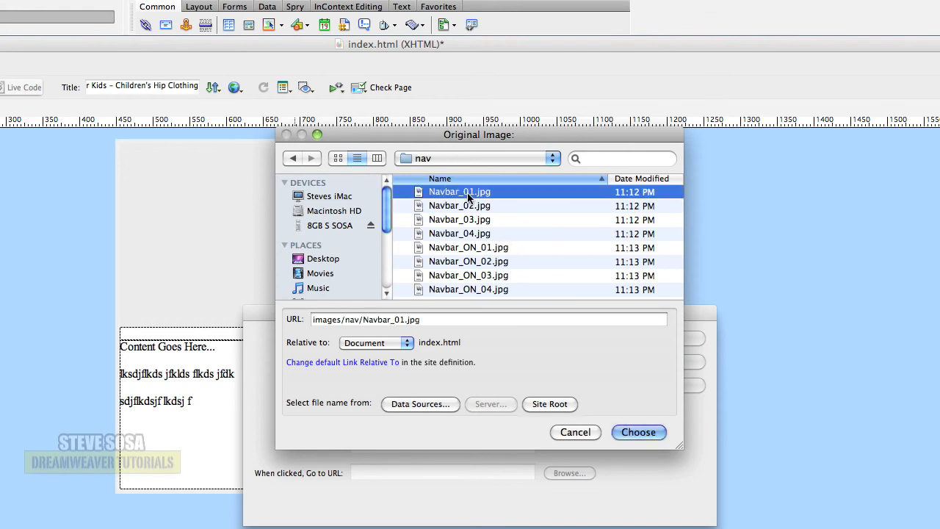
double_click(469, 194)
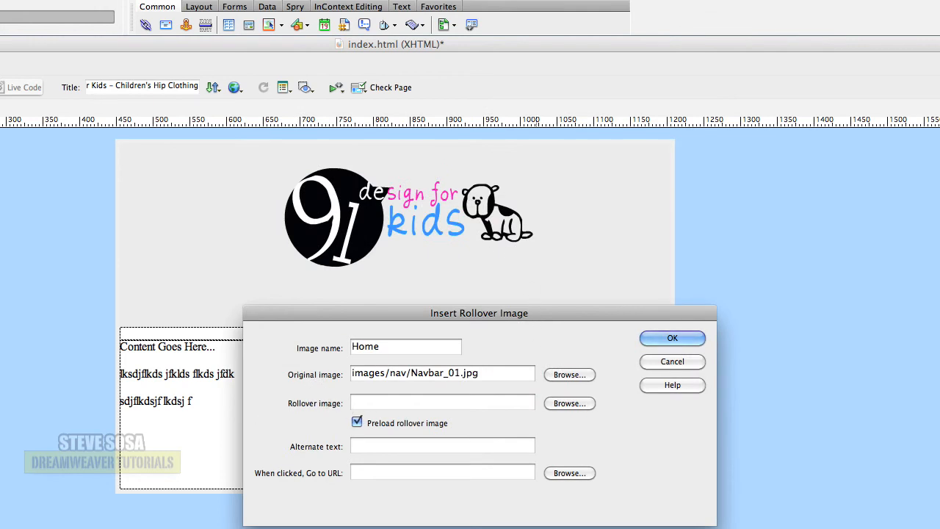
Step: Set the Home button's rollover image to images/nav/Navbar_ON_01.jpg
click(560, 402)
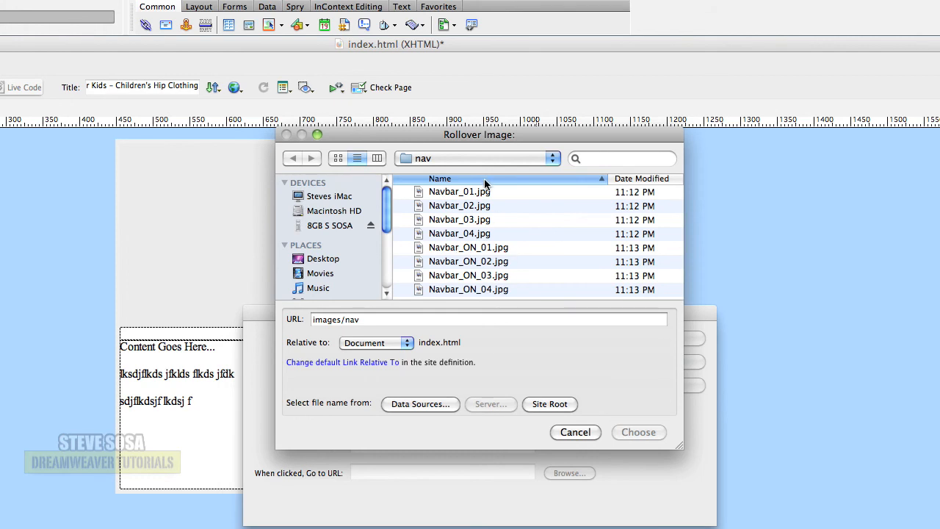
click(488, 251)
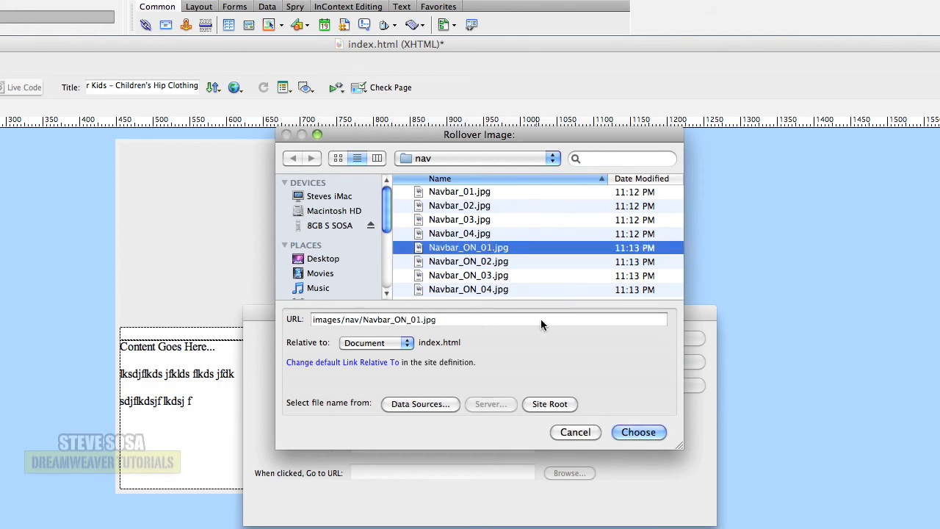
click(653, 431)
Step: Give the Home rollover the alternate text Home and the link index.html, and insert it
key(Tab)
text(Home)
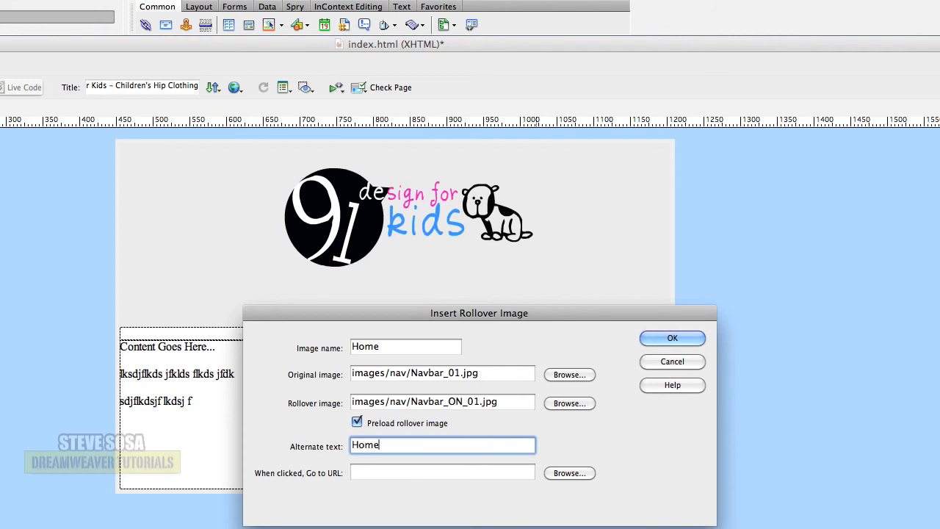
key(Tab)
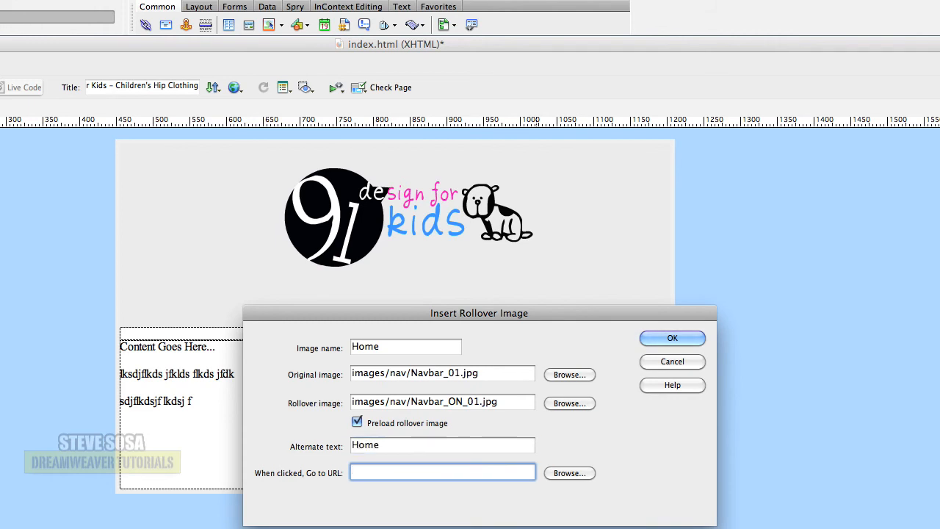
text(index.html)
click(693, 339)
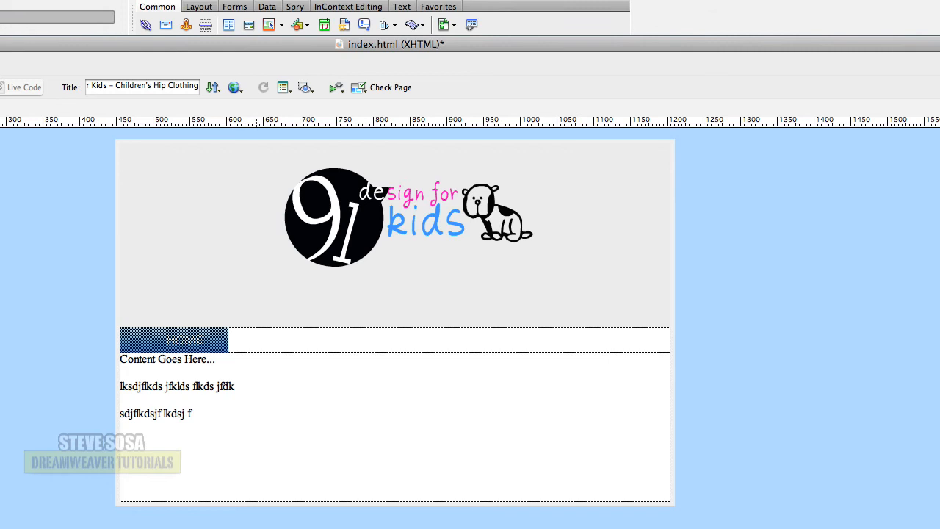
Step: Start a second rollover image named Clothing directly after the HOME button
click(259, 340)
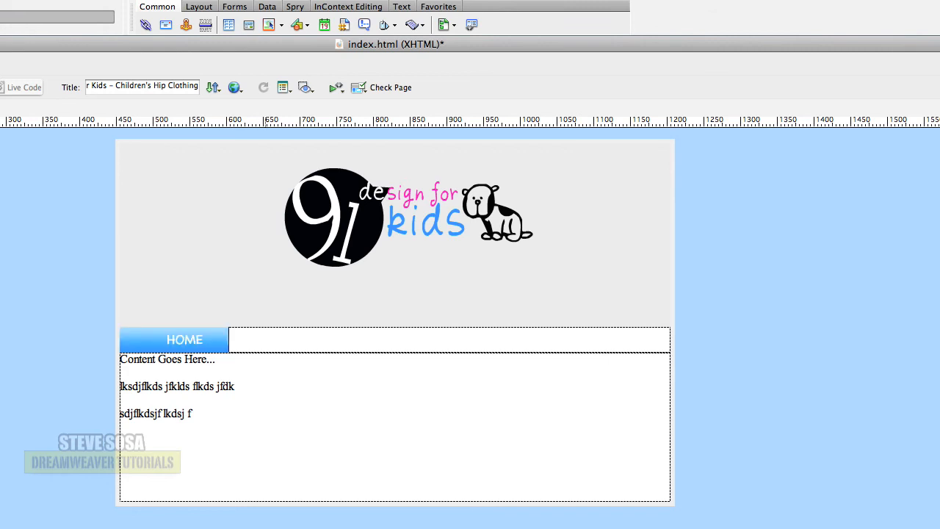
click(281, 28)
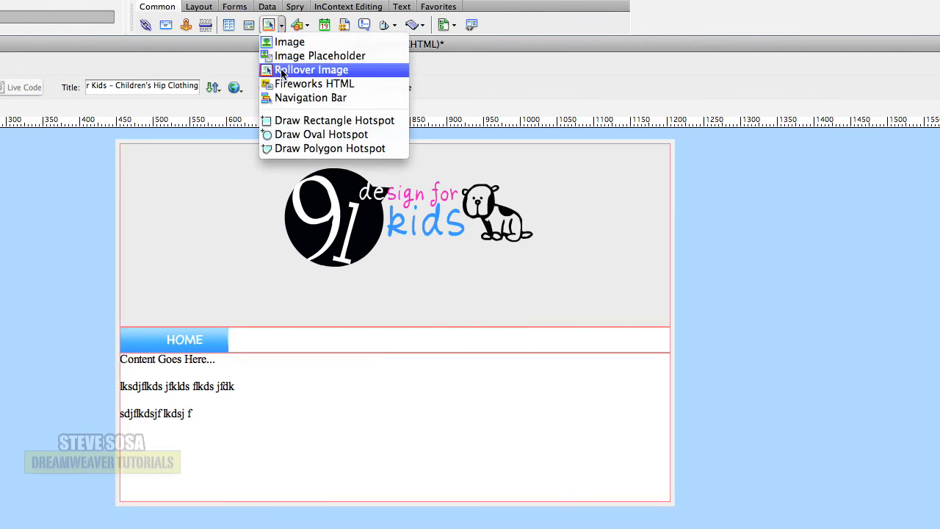
click(282, 72)
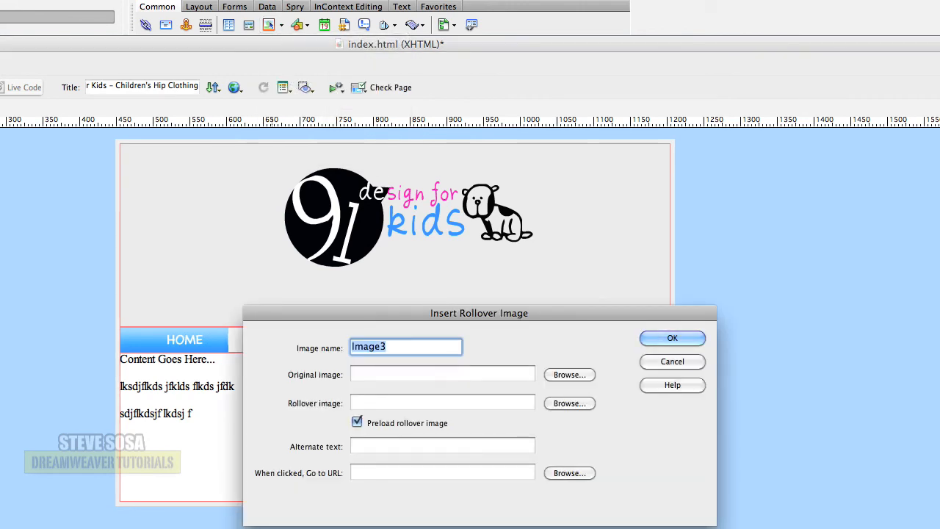
text(Cl)
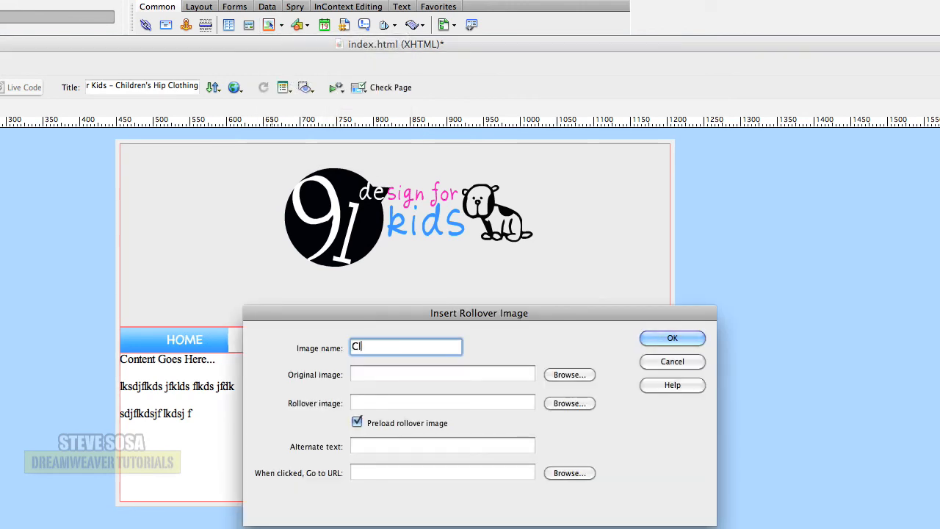
text(othing)
key(Tab)
Step: Set the Clothing button's original image to Navbar_02.jpg and its rollover image to Navbar_ON_02.jpg from the nav folder
click(569, 375)
double_click(473, 207)
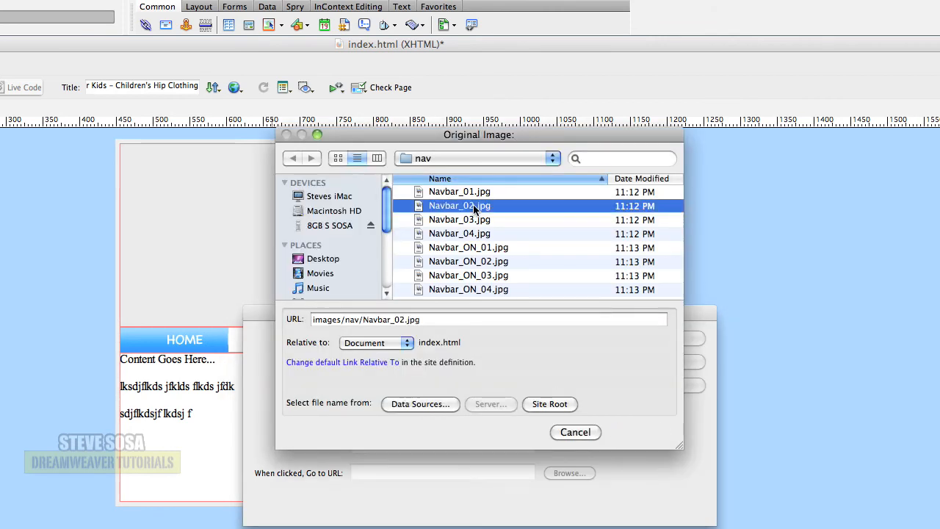
click(557, 402)
double_click(486, 262)
Step: Give the Clothing rollover the alternate text Clothing and the link clothing.html, and insert it
click(443, 445)
text(Clothing)
key(Tab)
text(clothing.html)
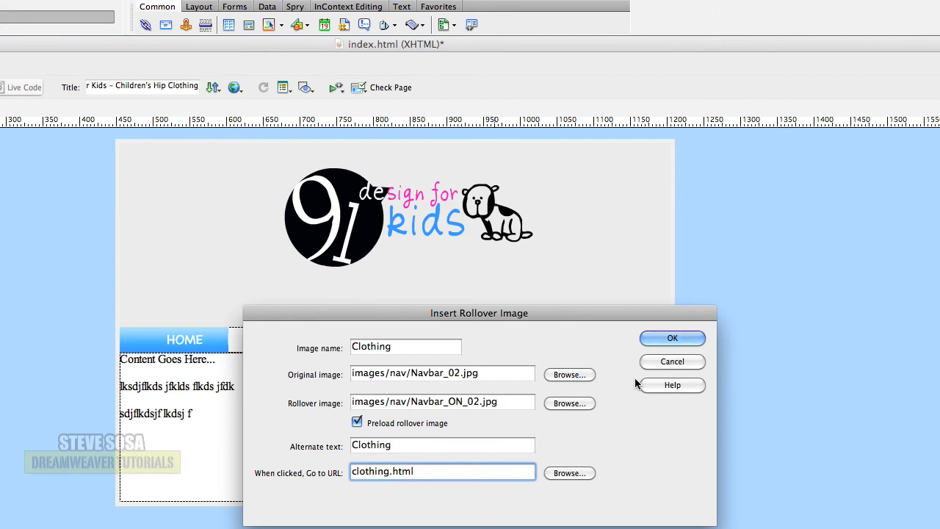
click(673, 338)
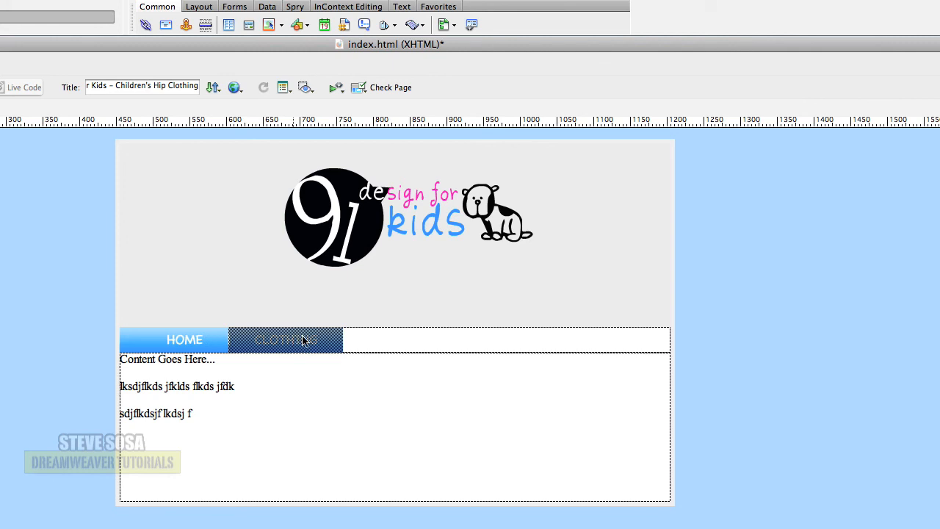
Step: Start a third rollover image named Accessories directly after the CLOTHING button
key(Right)
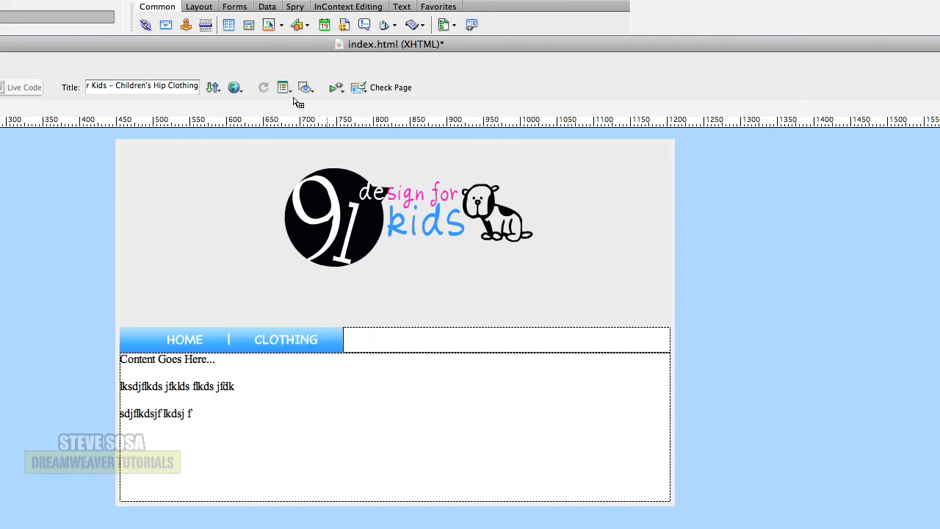
click(280, 26)
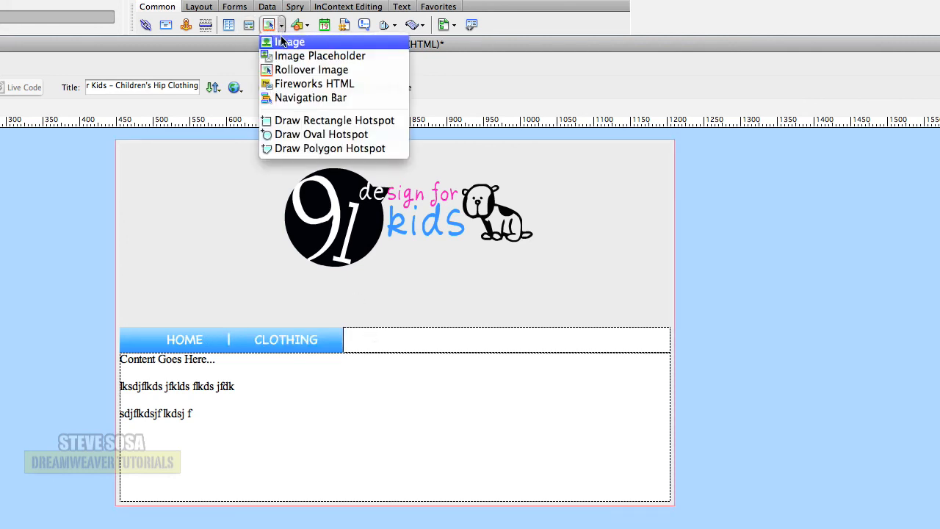
click(280, 72)
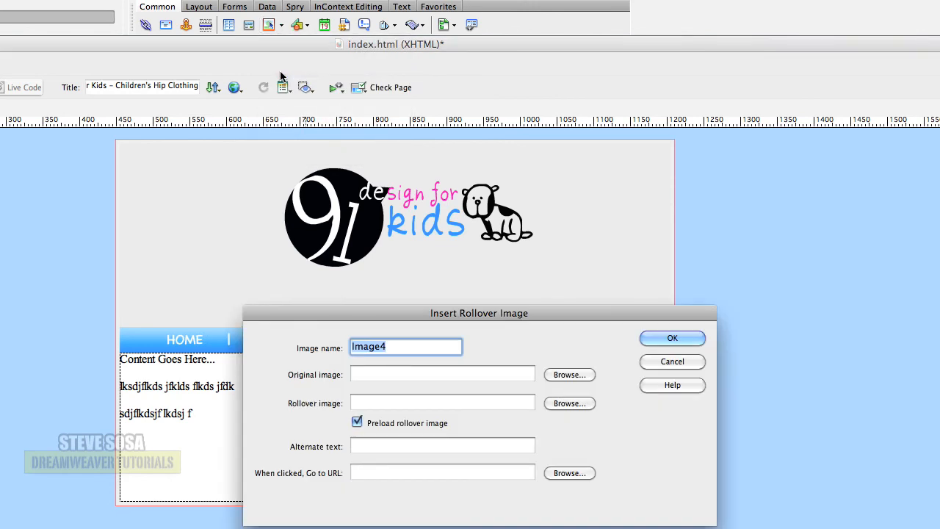
text(Accessories)
key(Tab)
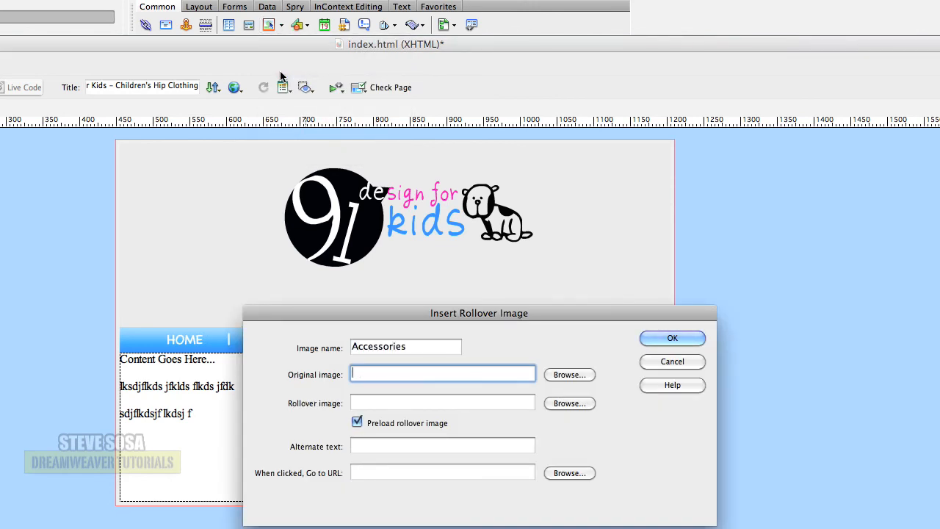
Step: Set the Accessories button's original image to Navbar_03.jpg and its rollover image to Navbar_ON_03.jpg from the nav folder
click(568, 374)
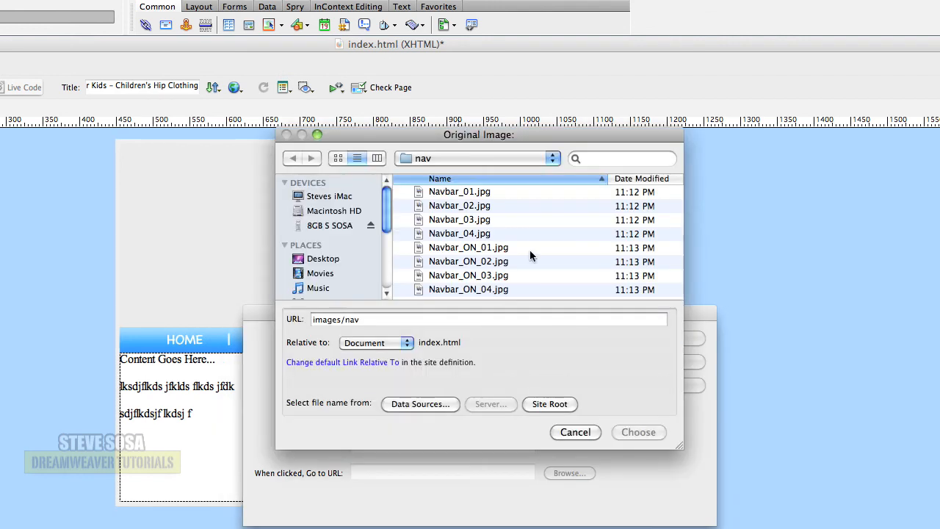
double_click(486, 226)
click(560, 403)
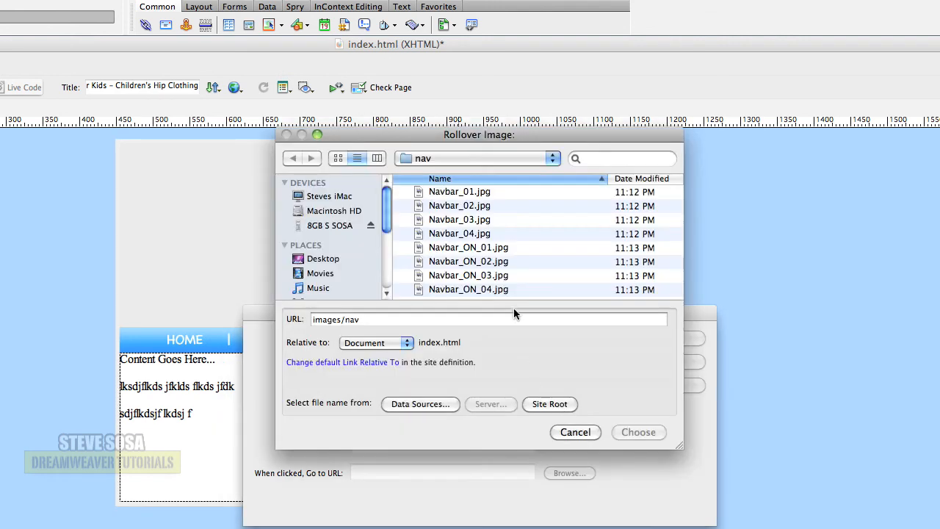
double_click(496, 281)
Step: Give the Accessories rollover the alternate text Accessories and the link accessories.html, and insert it
key(Tab)
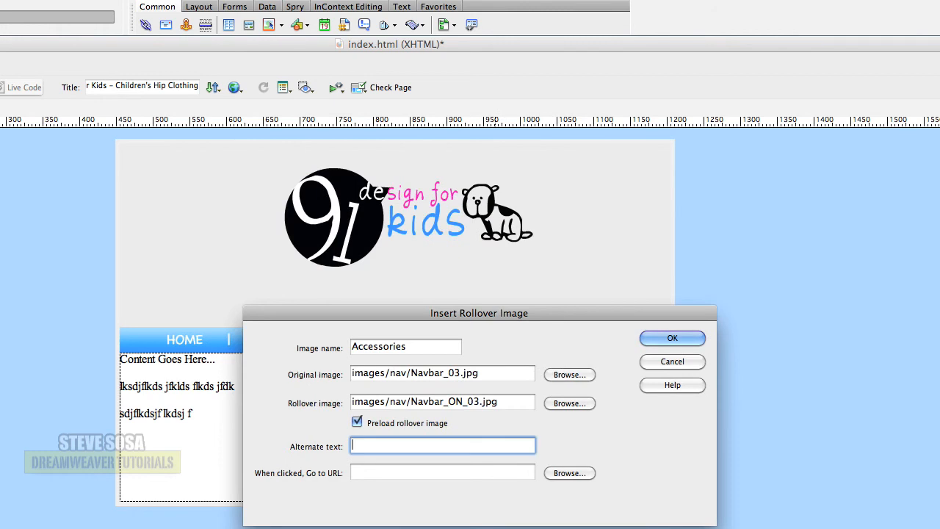
text(Accessories)
key(Tab)
text(acce)
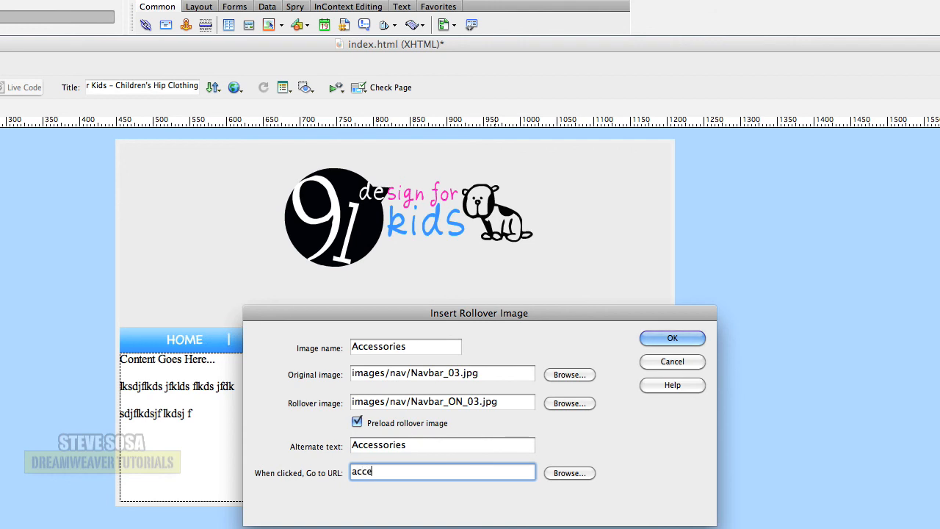
text(ssories.html)
click(698, 339)
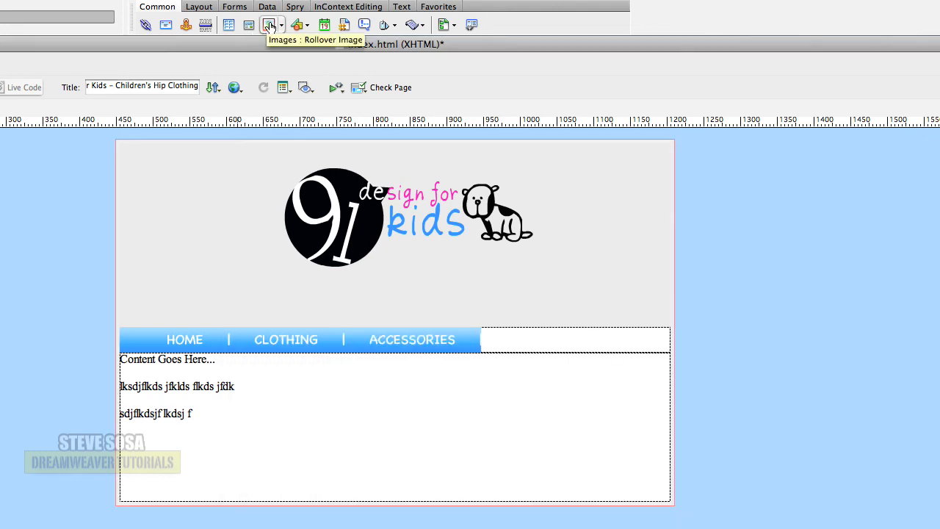
Step: Start a rollover image named Join after the ACCESSORIES button, using Navbar_04.jpg as original image and Navbar_ON_04.jpg as rollover image
click(270, 26)
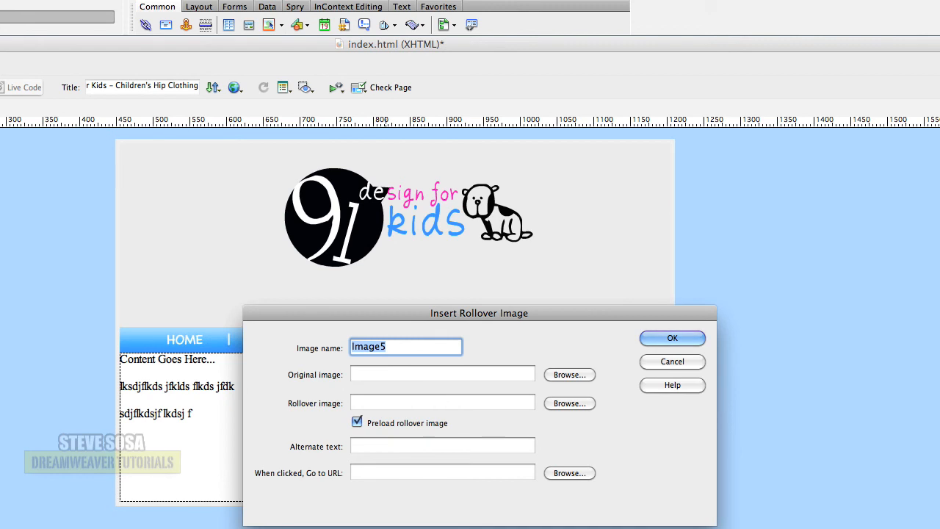
text(Join)
key(Tab)
click(580, 374)
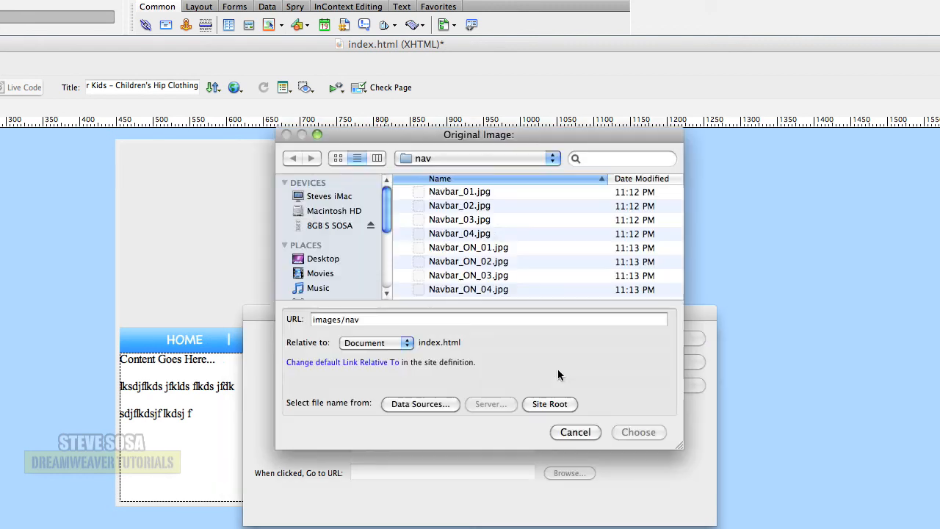
double_click(488, 233)
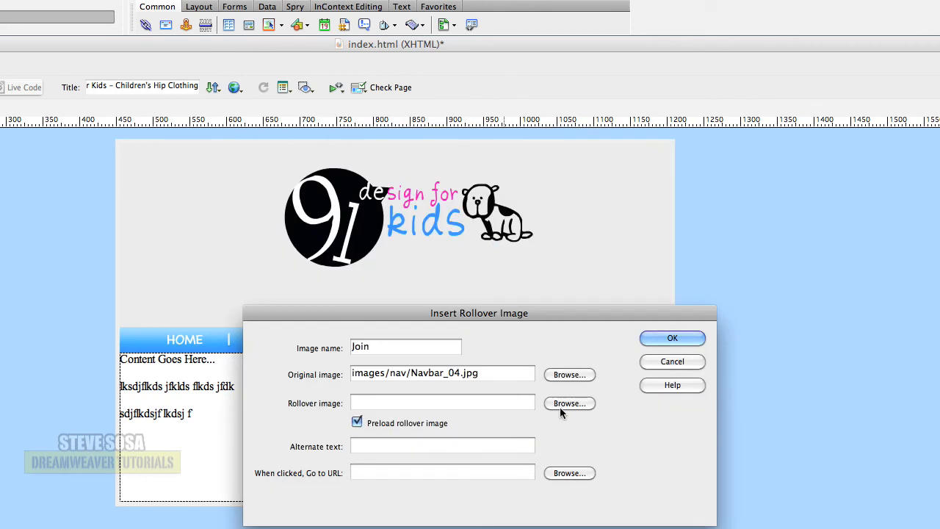
click(555, 403)
double_click(470, 289)
Step: Give the Join rollover the alternate text Join and the link join.html, and insert it
click(442, 445)
text(Join)
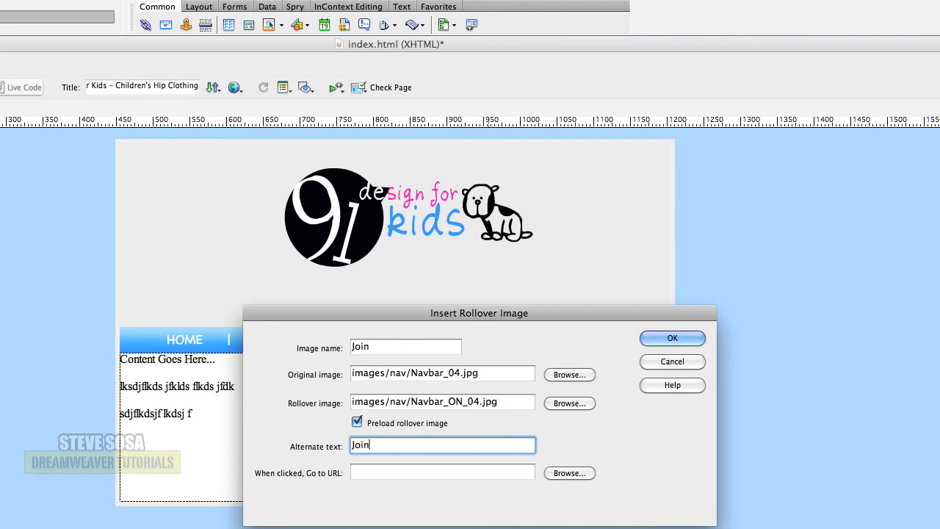
click(442, 472)
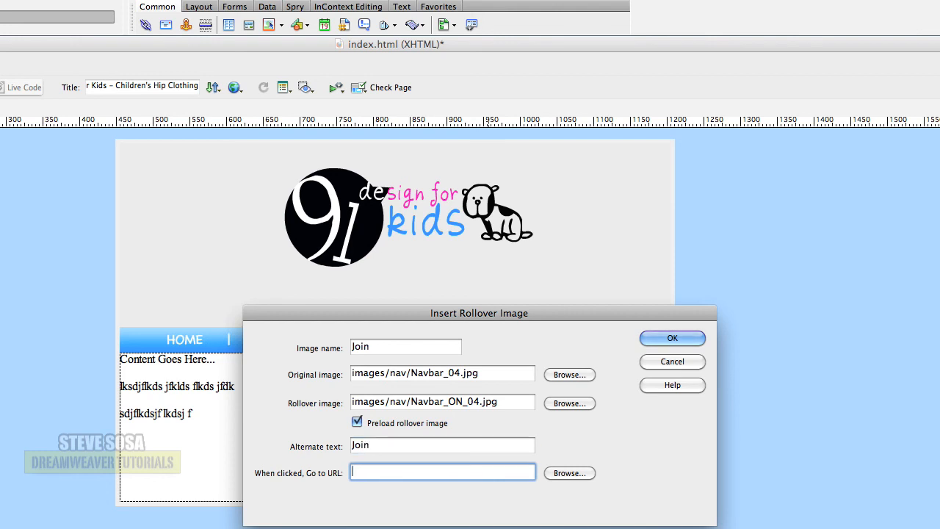
text(join.html)
click(687, 338)
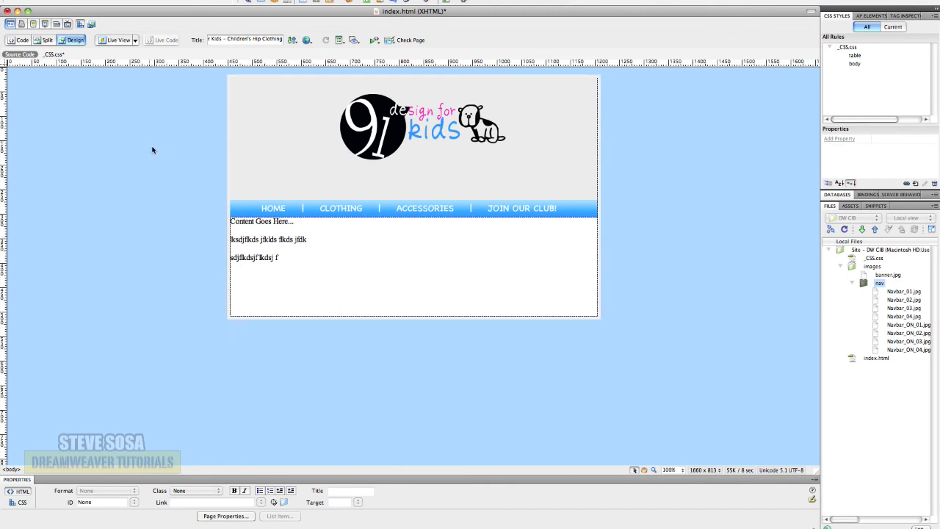
Step: Save all open files and preview the page with its navigation bar in Live View, then return to the design view
click(91, 0)
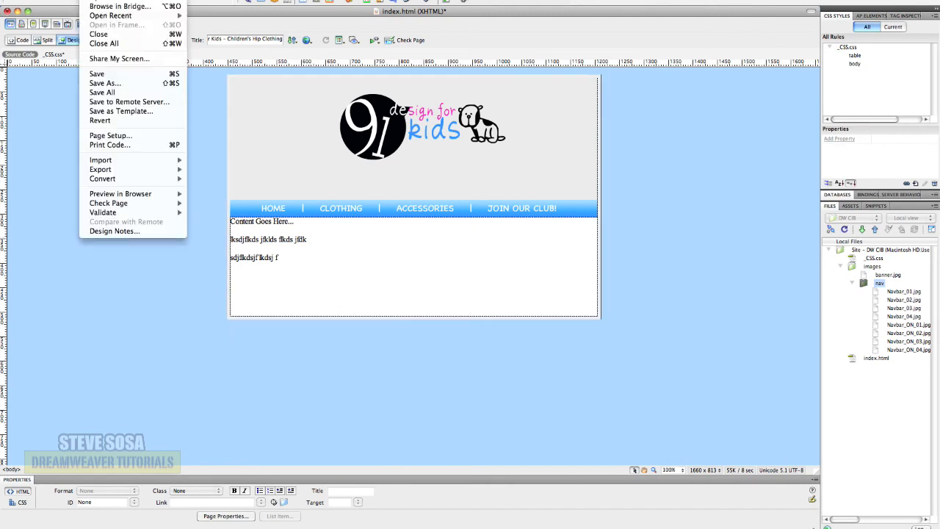
click(110, 92)
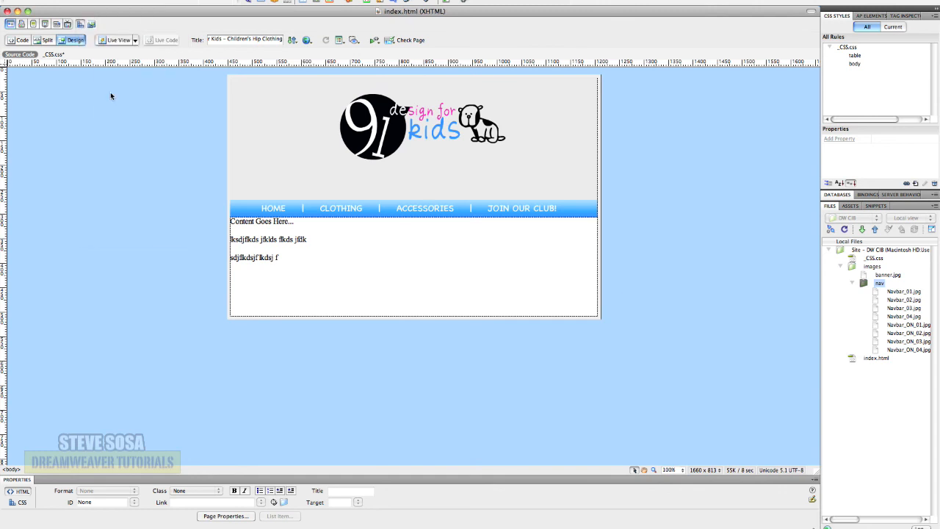
click(115, 41)
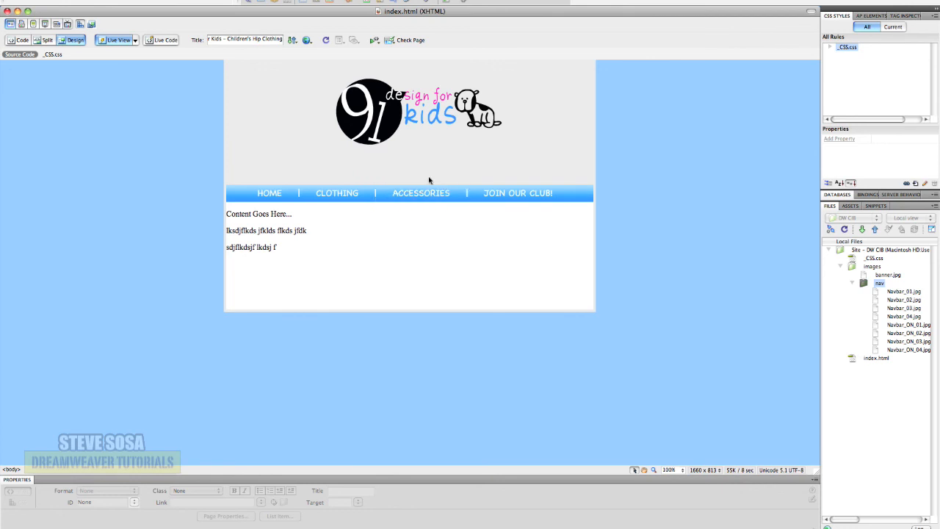
click(322, 218)
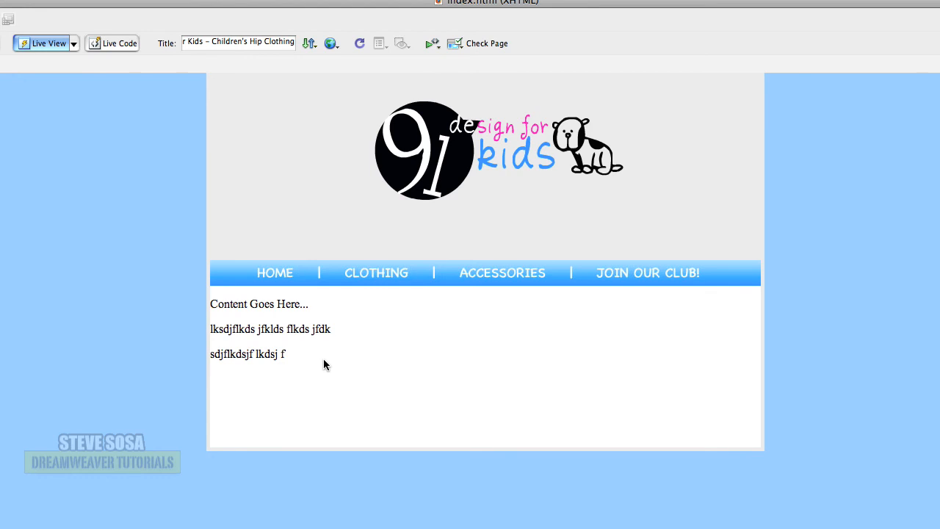
click(44, 44)
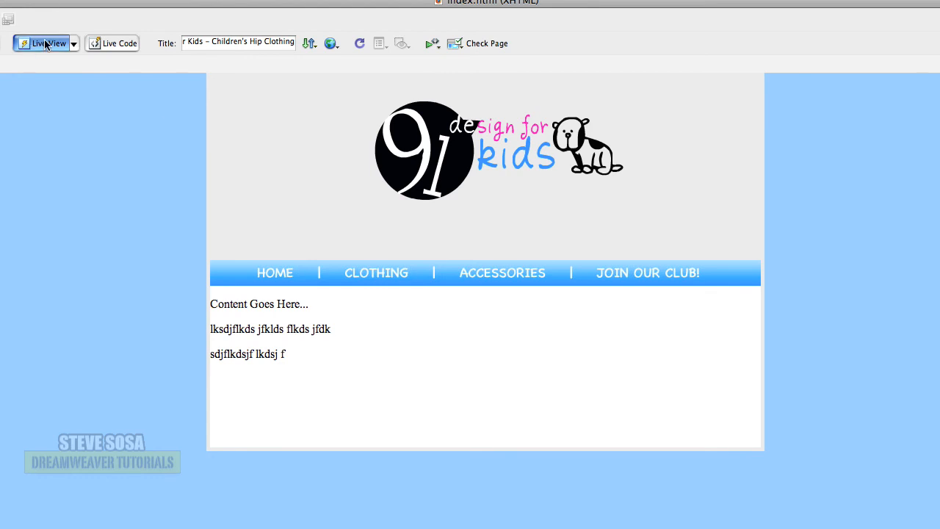